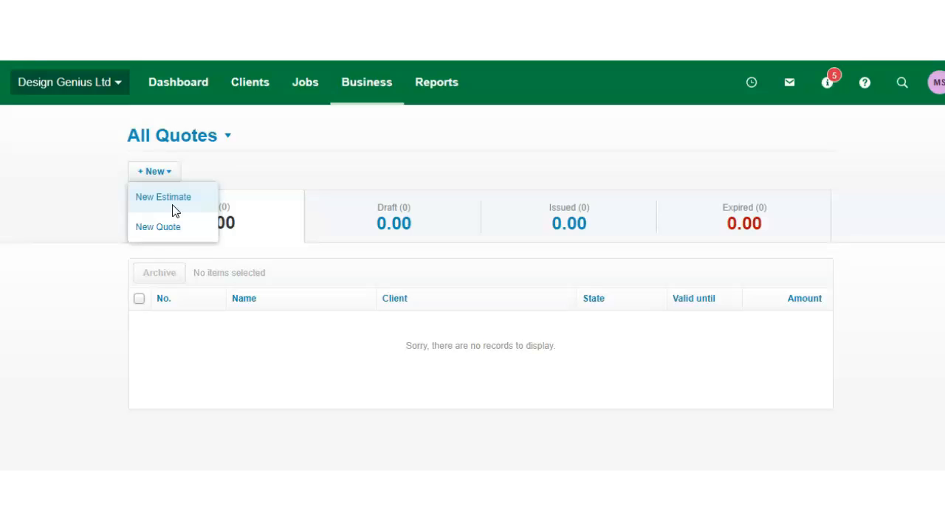
Step: Start a new quote from the list of all quotes
click(168, 231)
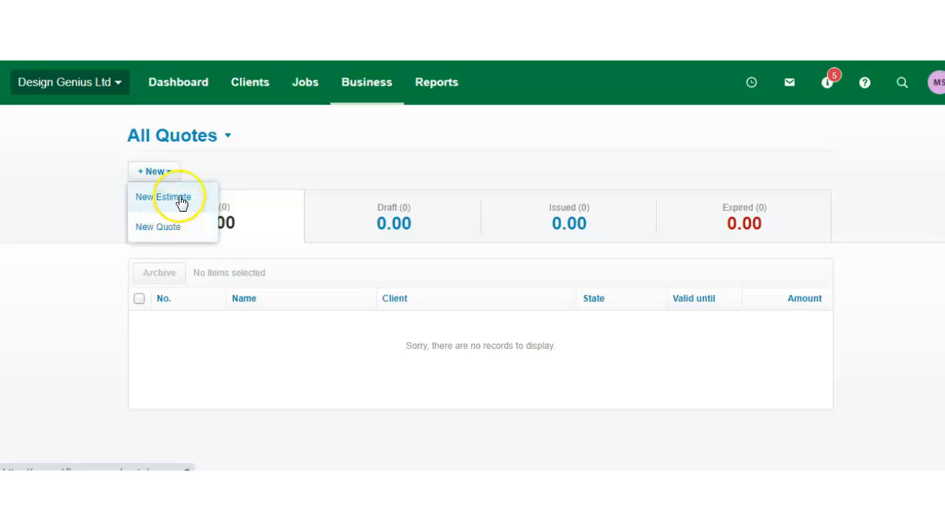
click(177, 232)
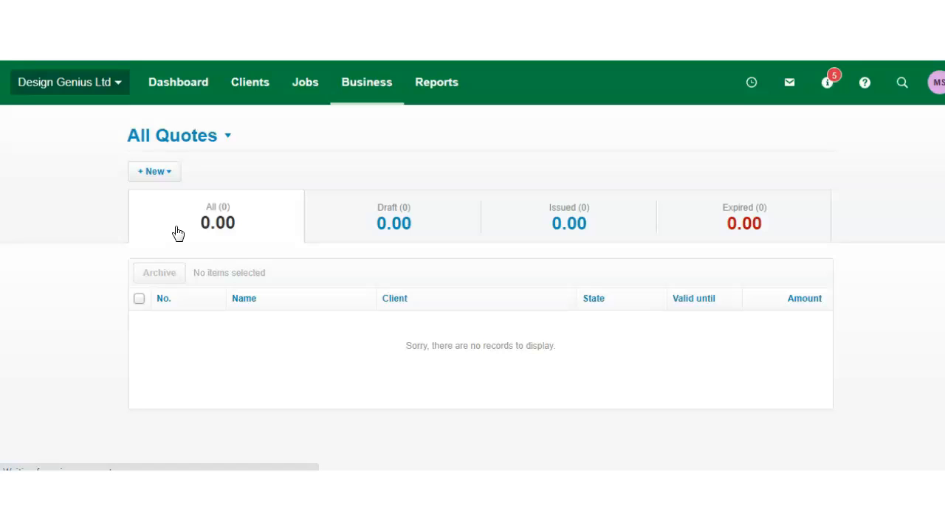
click(175, 227)
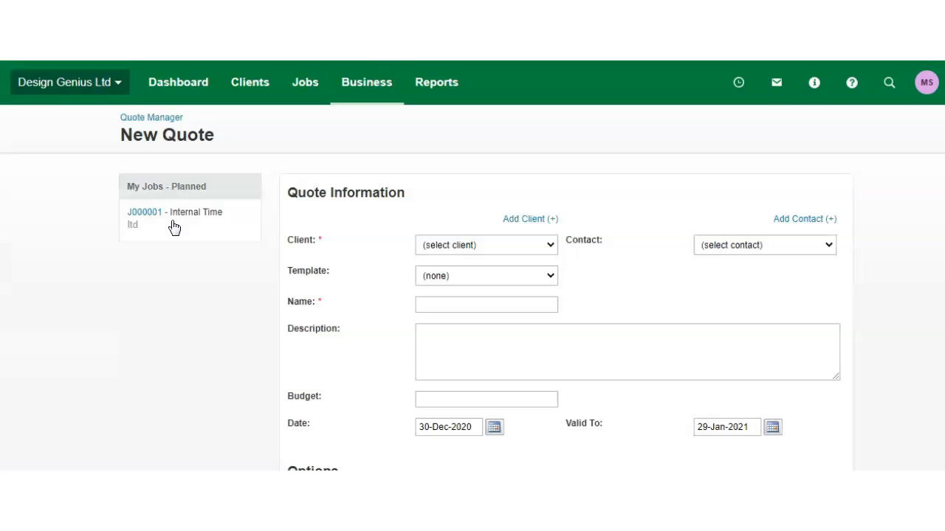
Step: Set the new quote's client to Vola Cola and select that client's contact person
scroll(362, 343, down, 1)
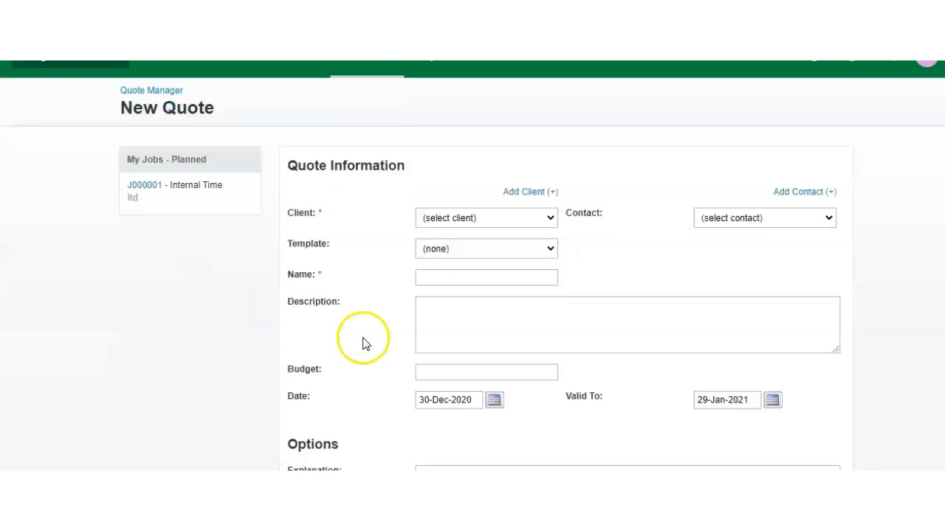
scroll(366, 336, down, 3)
scroll(372, 325, up, 3)
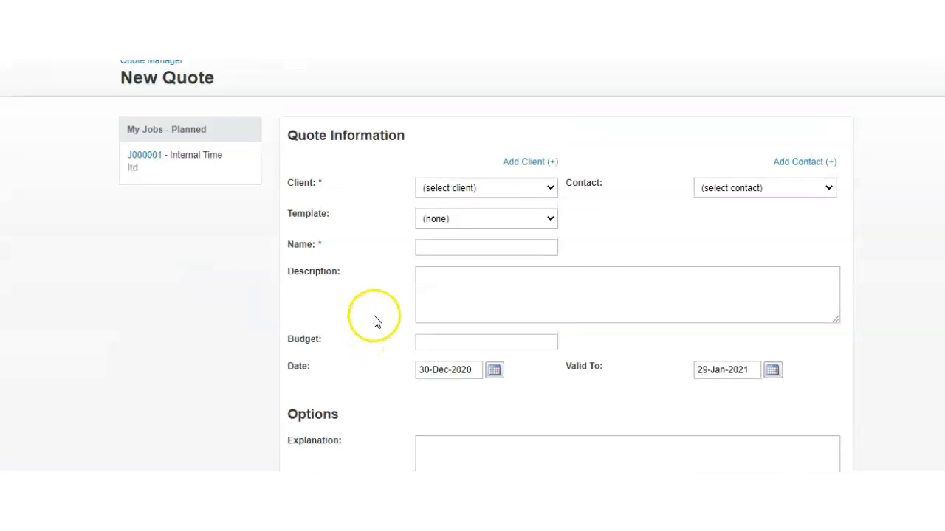
click(476, 190)
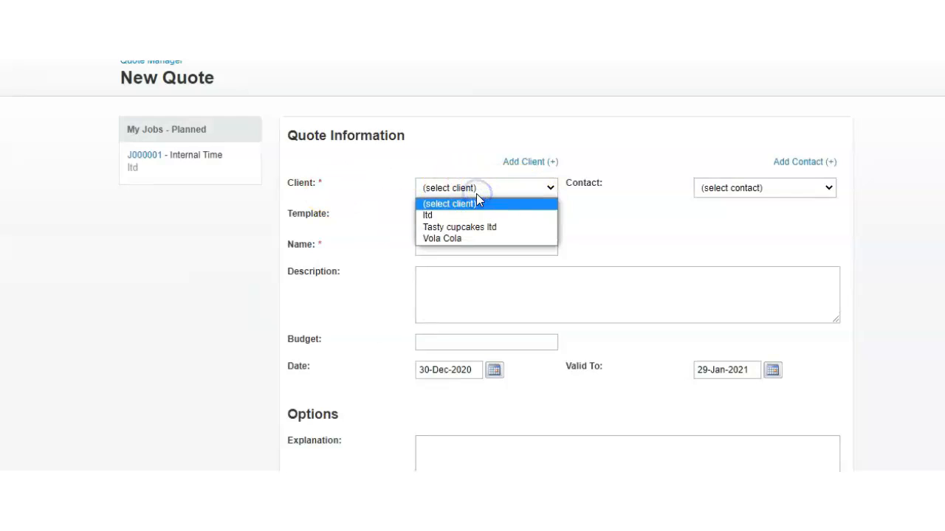
click(456, 239)
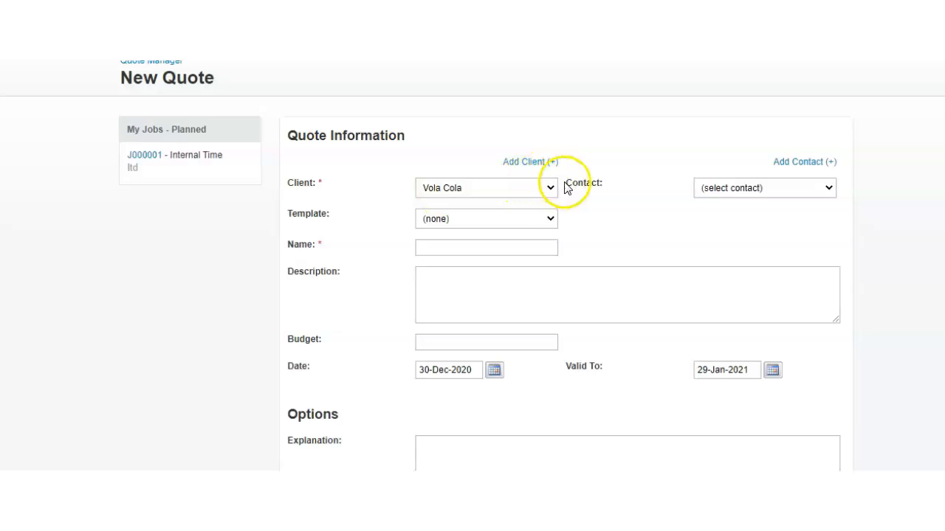
click(755, 190)
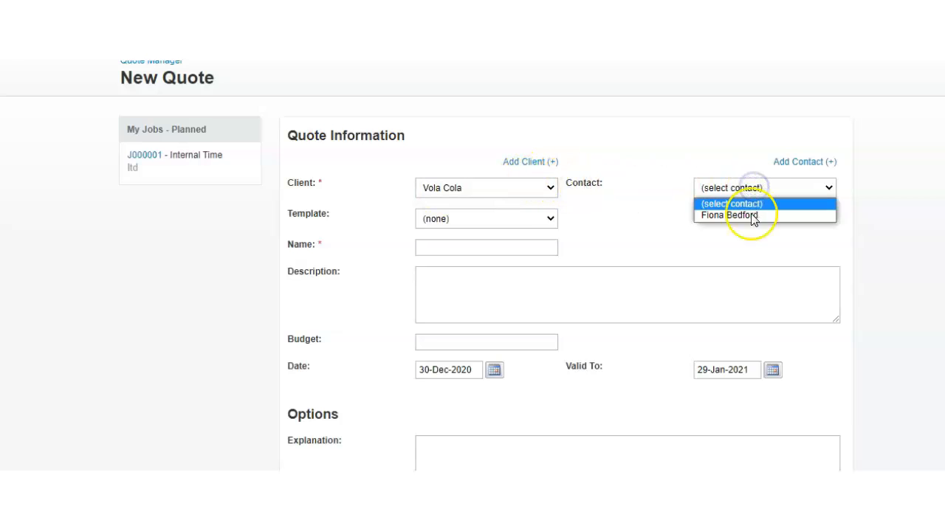
click(746, 215)
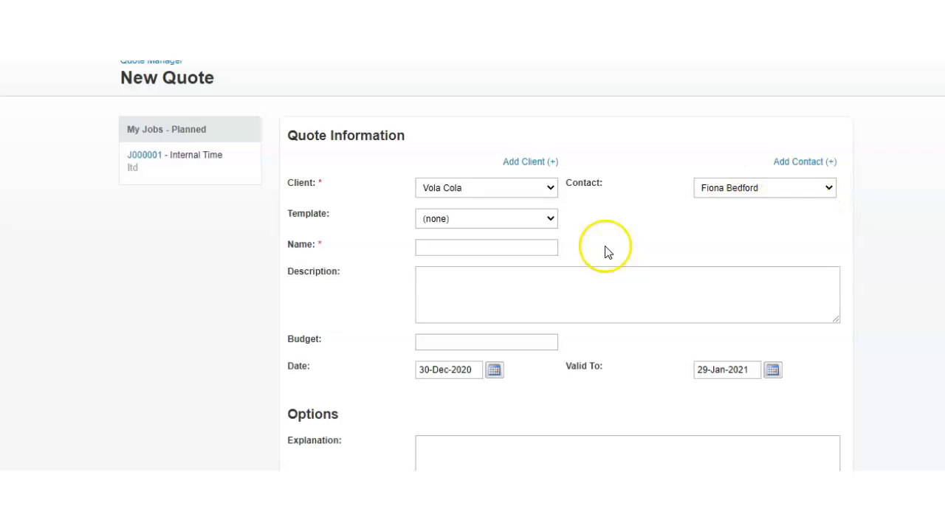
Step: Name the quote Easter Advert 2021 and describe it as "We are filming the advert for BBC channel, to be completed over Easter 31.03.2021."
click(448, 225)
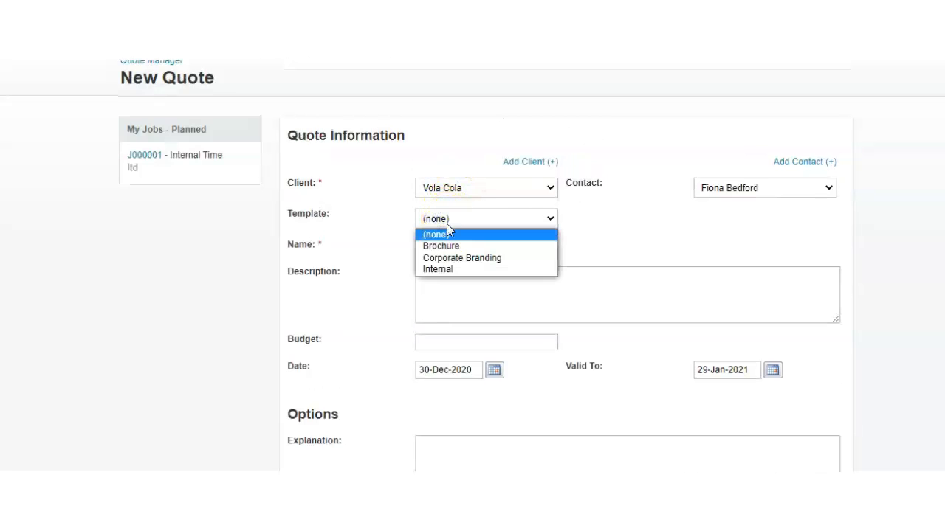
click(400, 238)
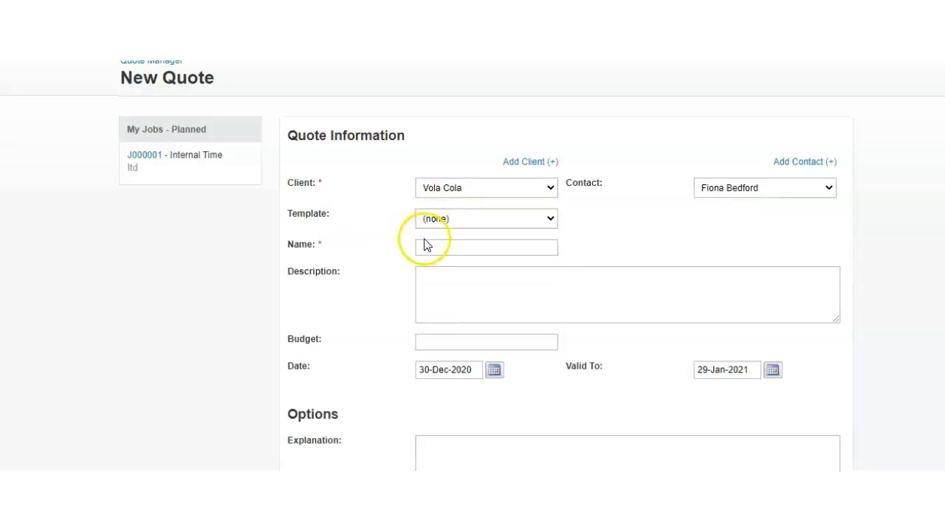
click(431, 249)
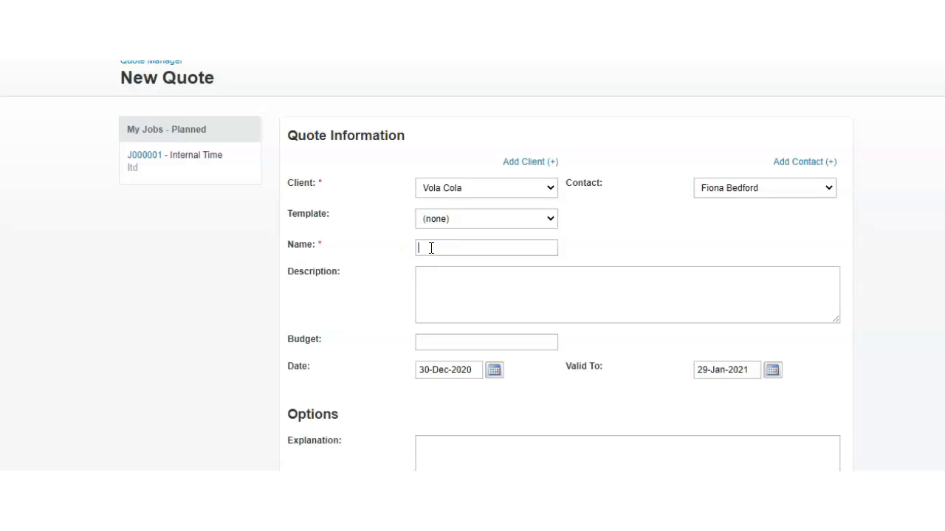
text(Easter Advert 2021)
click(452, 287)
text(We are filming the advert for BBC )
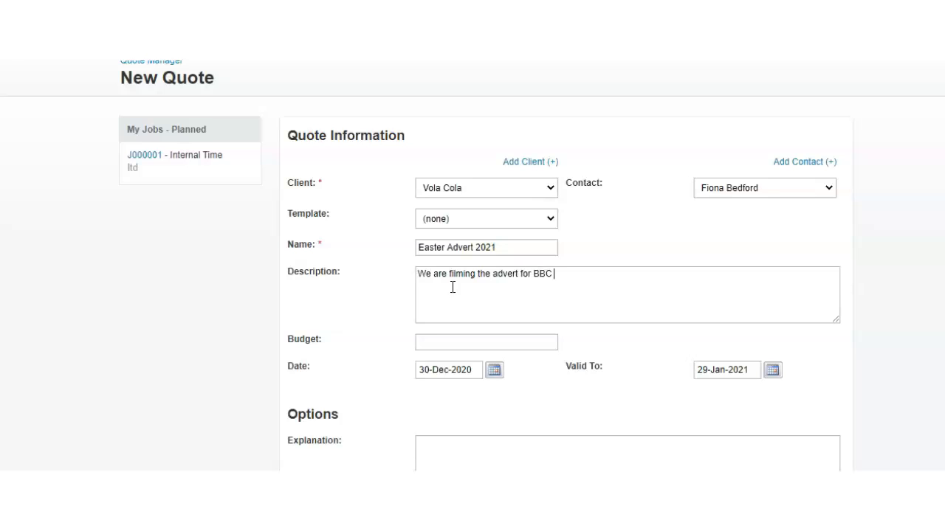
text(channel, to be compl)
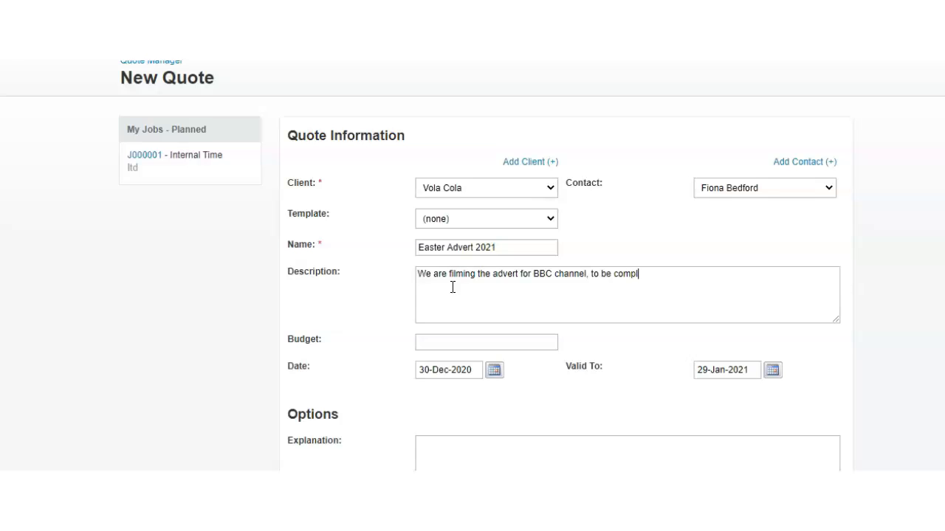
text(eted over Easter 31.03.2021)
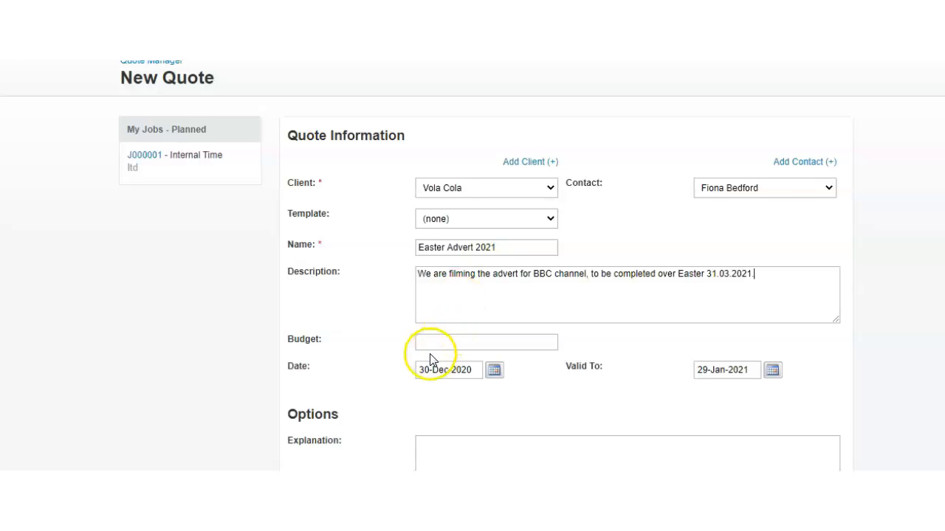
Step: Set the quote's budget to 15000
scroll(428, 356, down, 2)
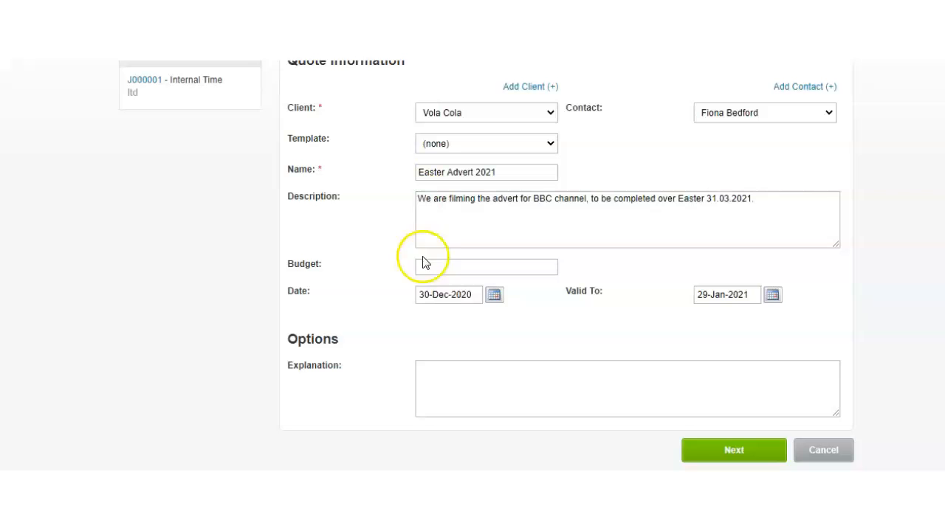
click(426, 262)
text(15000)
Step: Switch to the case study document, check the project's start and finish dates, and return to the quote form
click(499, 296)
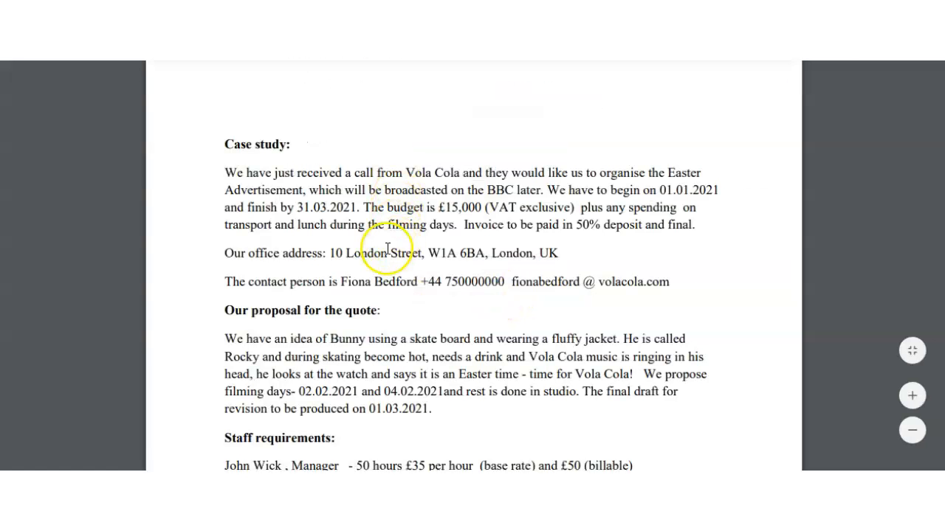
drag(649, 189, 724, 190)
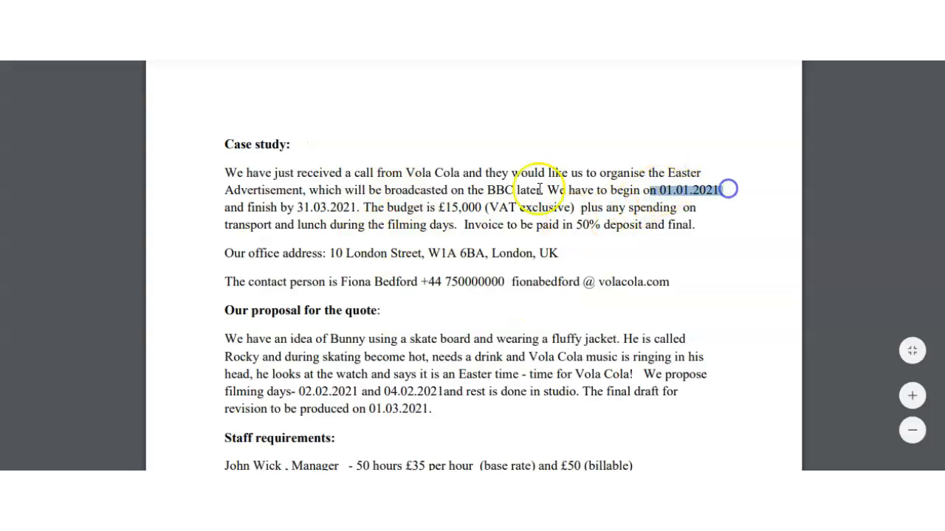
drag(287, 207, 367, 208)
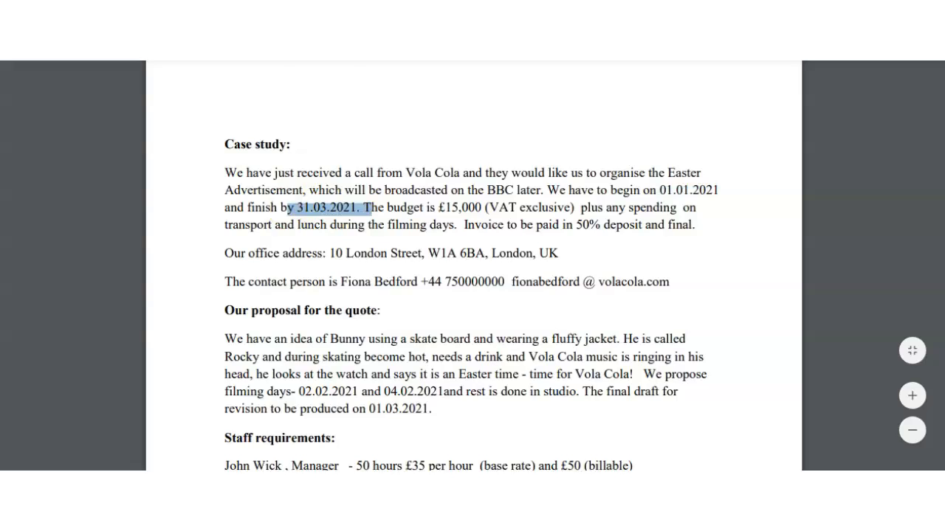
key(alt+Tab)
Step: Set the quote's date to 01-Jan-2021 and its Valid To date to 31-Mar-2021
click(494, 295)
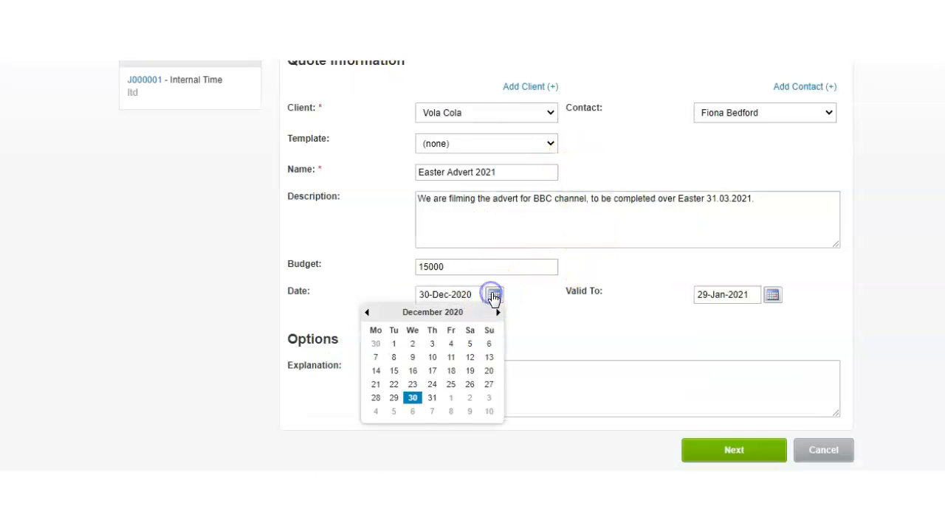
click(451, 398)
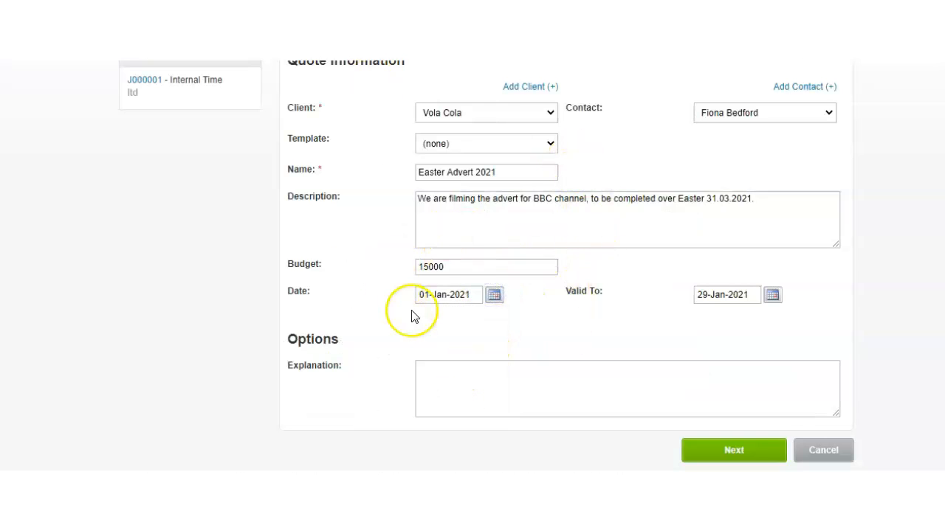
click(773, 295)
click(775, 313)
click(775, 313)
click(692, 399)
Step: Submit the completed quote form without an explanation to create the quote
click(617, 388)
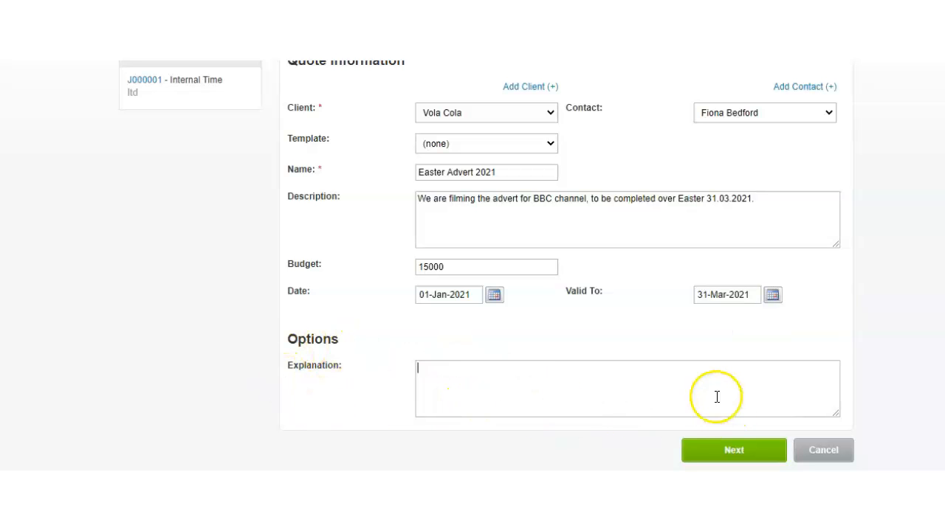
scroll(714, 396, up, 1)
scroll(359, 395, down, 1)
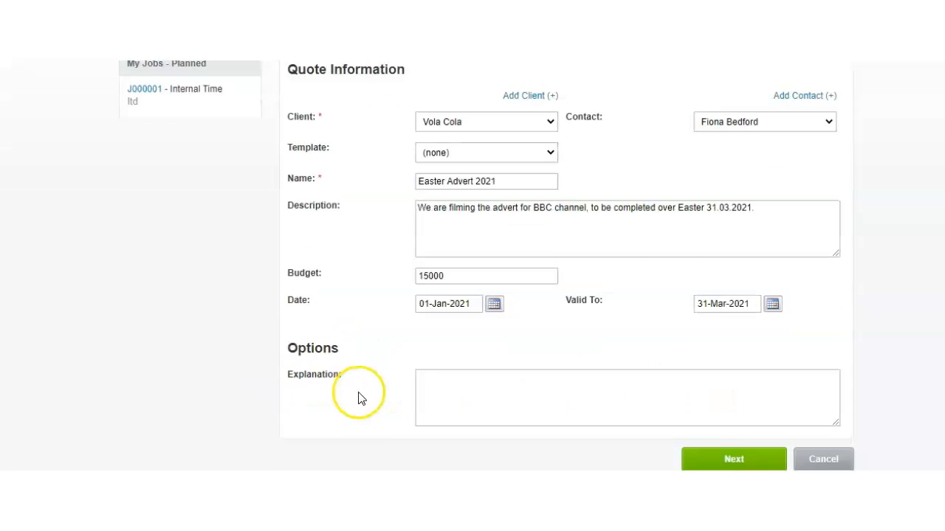
click(729, 452)
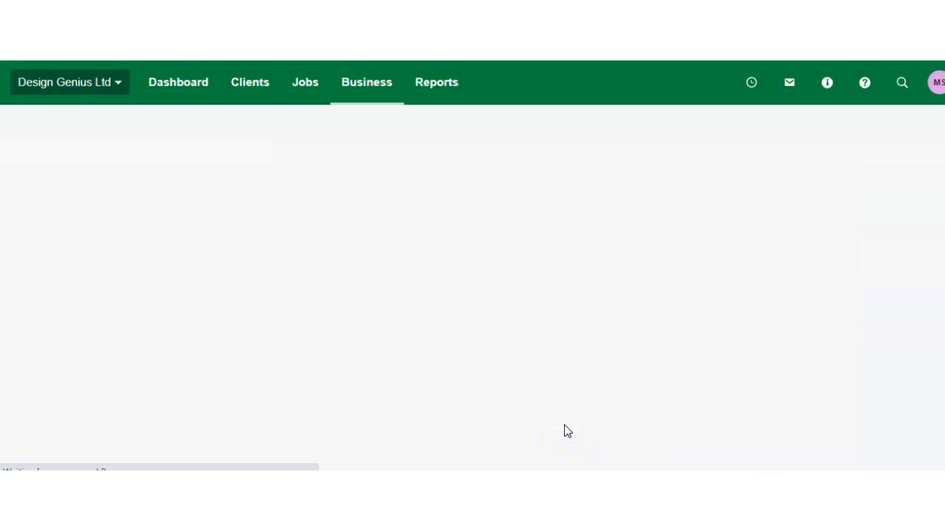
scroll(565, 431, down, 1)
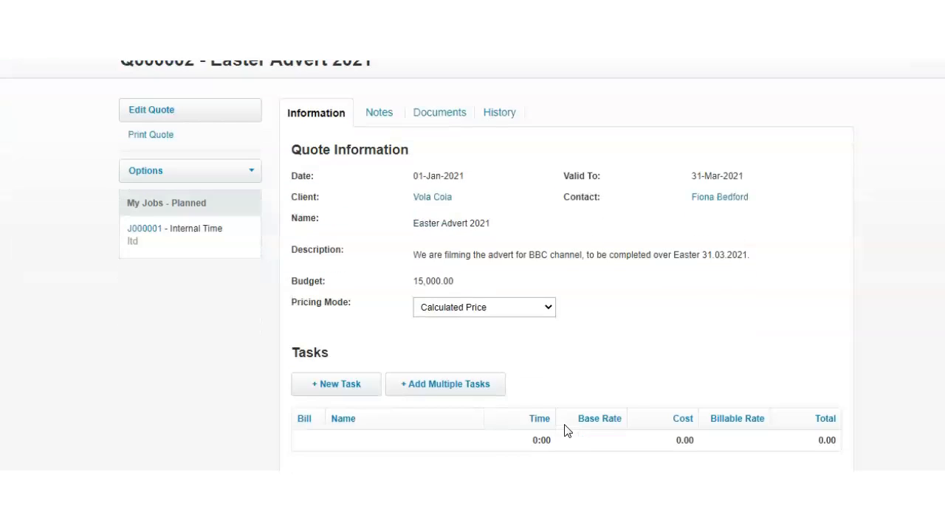
scroll(566, 429, up, 1)
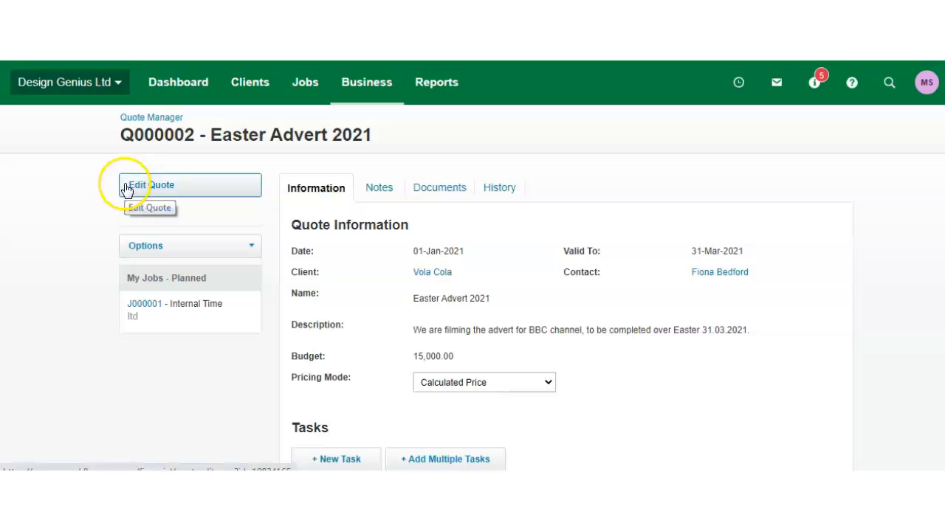
Step: Open the quote's print settings, review the available print templates, and return to the quote
click(140, 246)
click(429, 254)
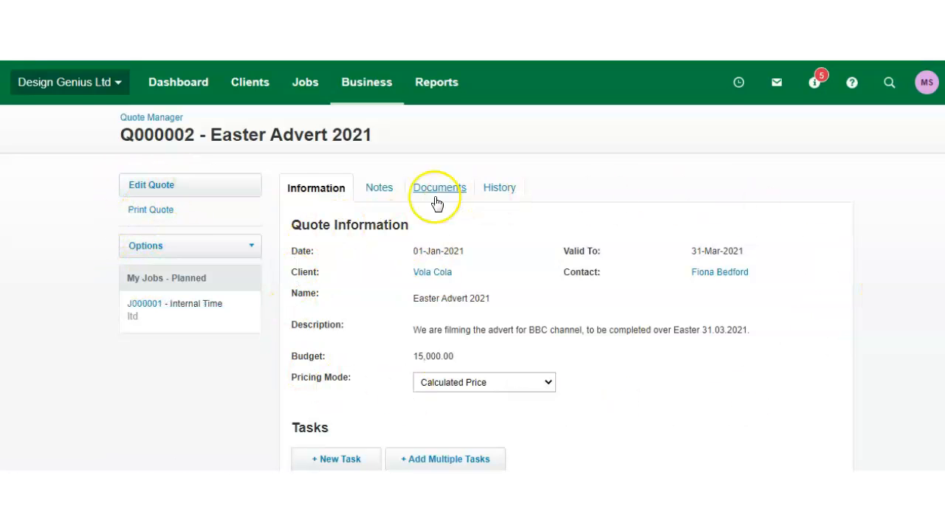
click(164, 213)
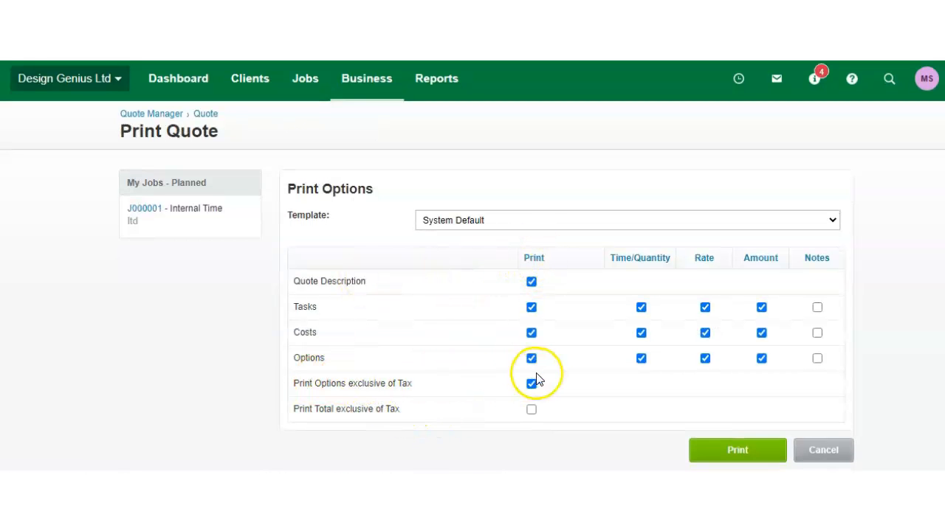
click(539, 221)
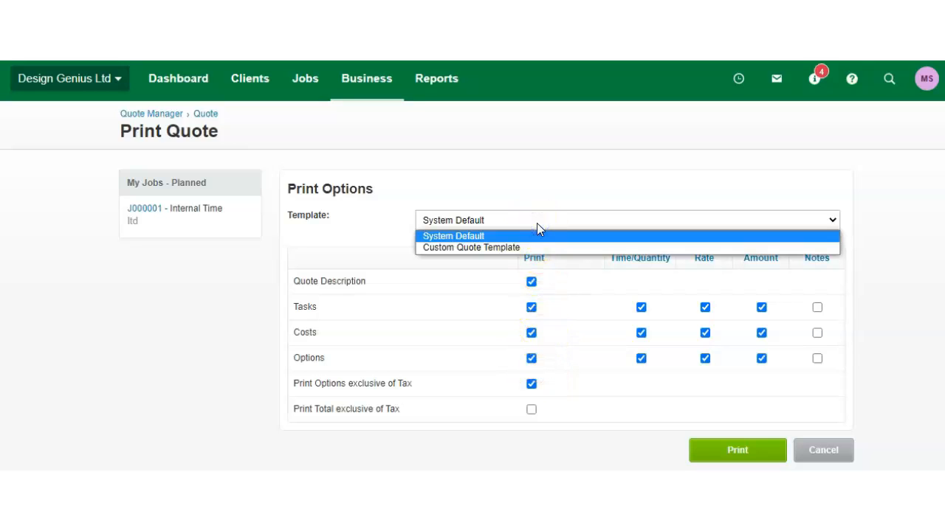
click(537, 223)
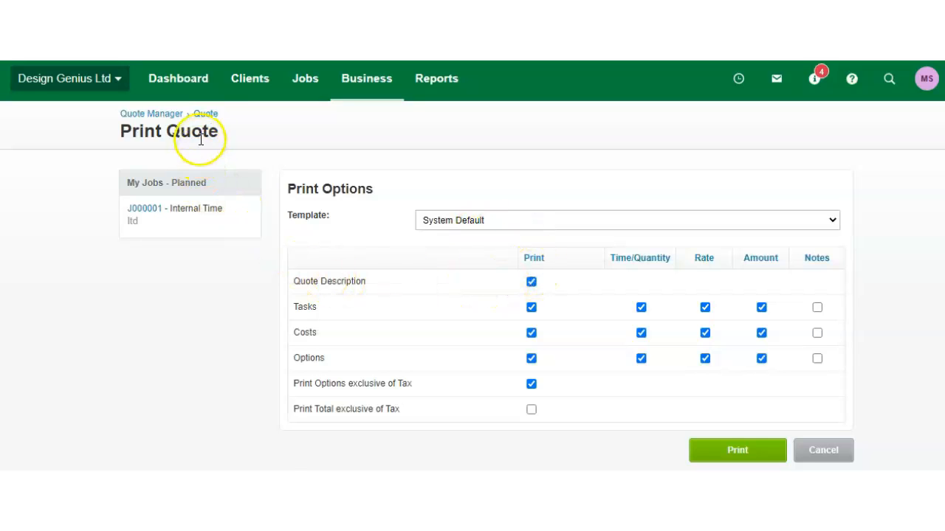
click(207, 116)
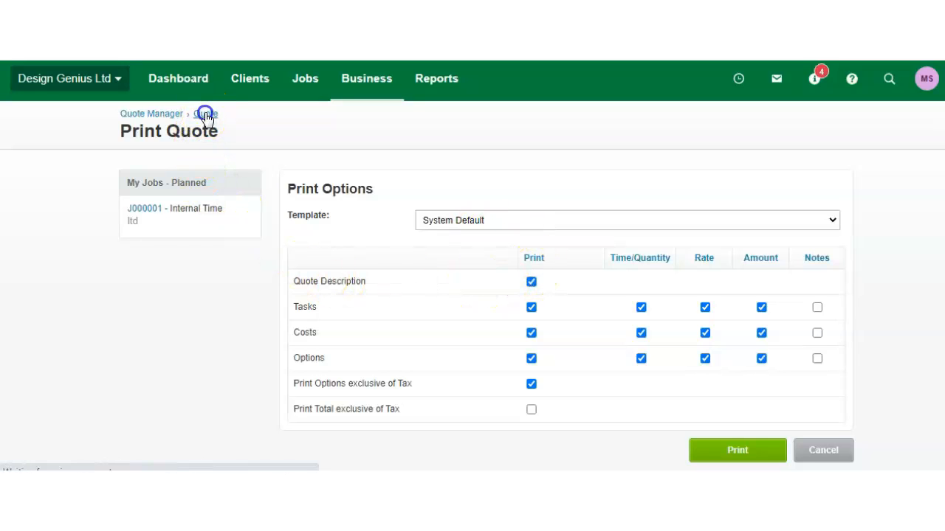
click(200, 243)
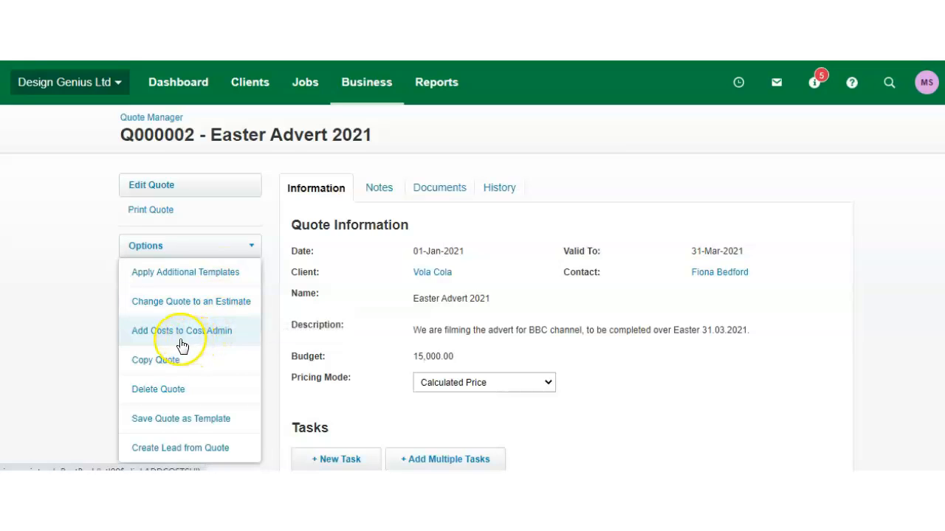
click(208, 338)
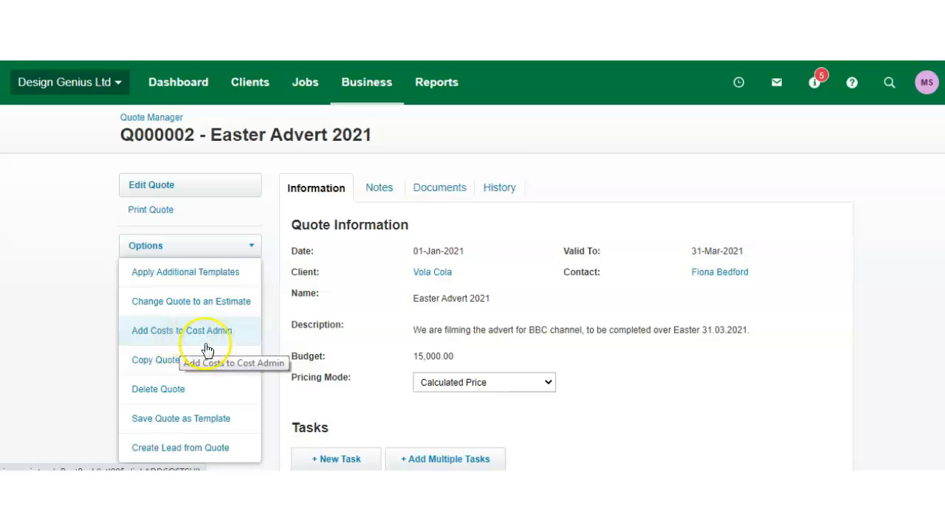
click(184, 397)
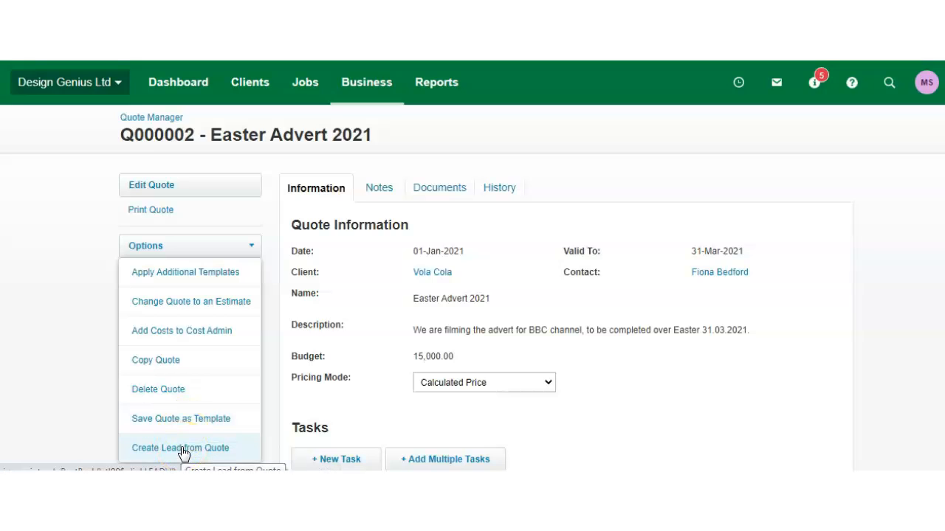
click(244, 362)
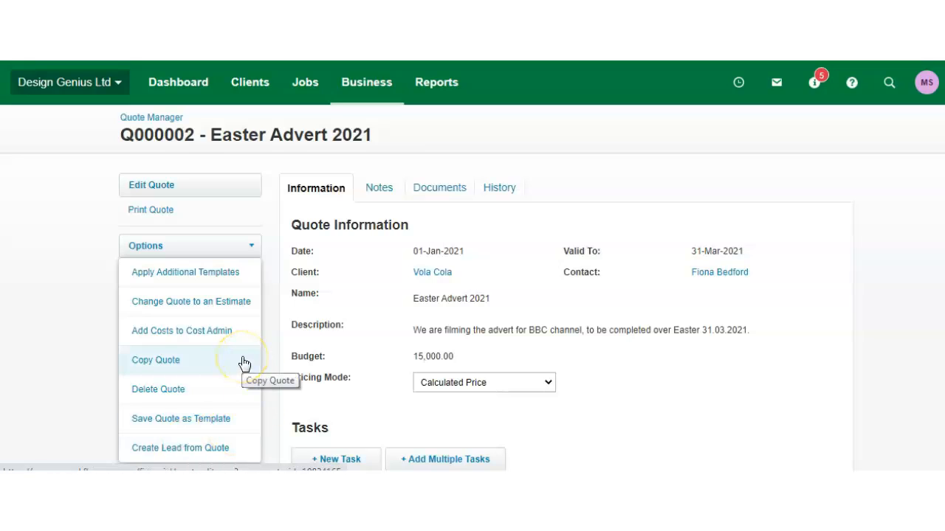
Step: Change the Easter Advert 2021 quote to an estimate and confirm the conversion
click(232, 309)
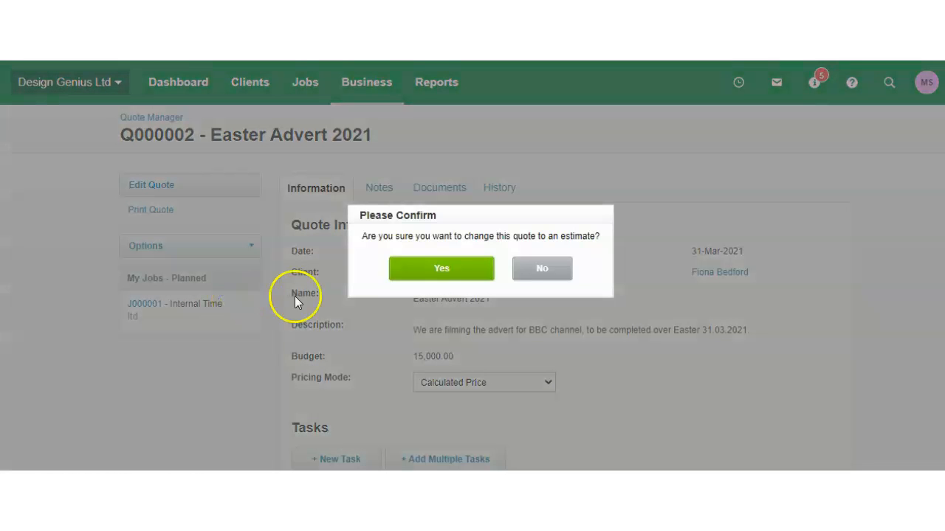
click(430, 269)
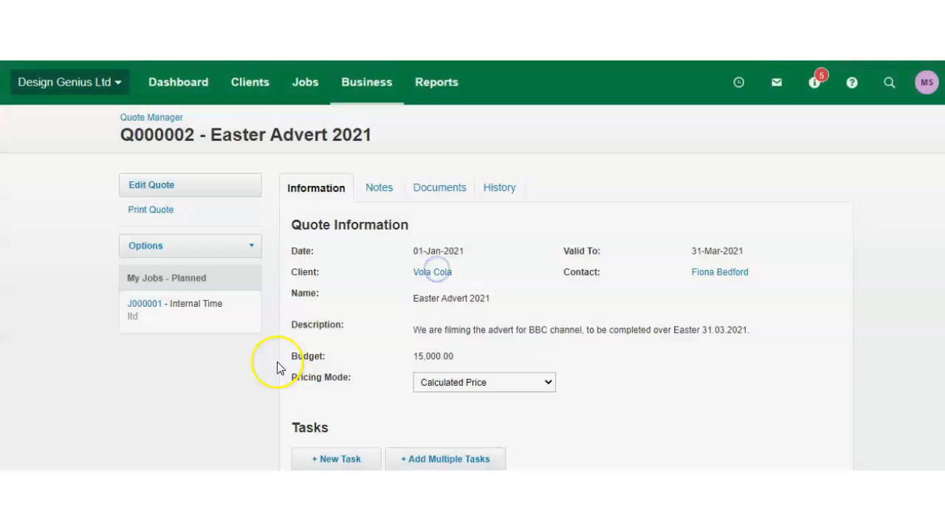
scroll(278, 367, down, 1)
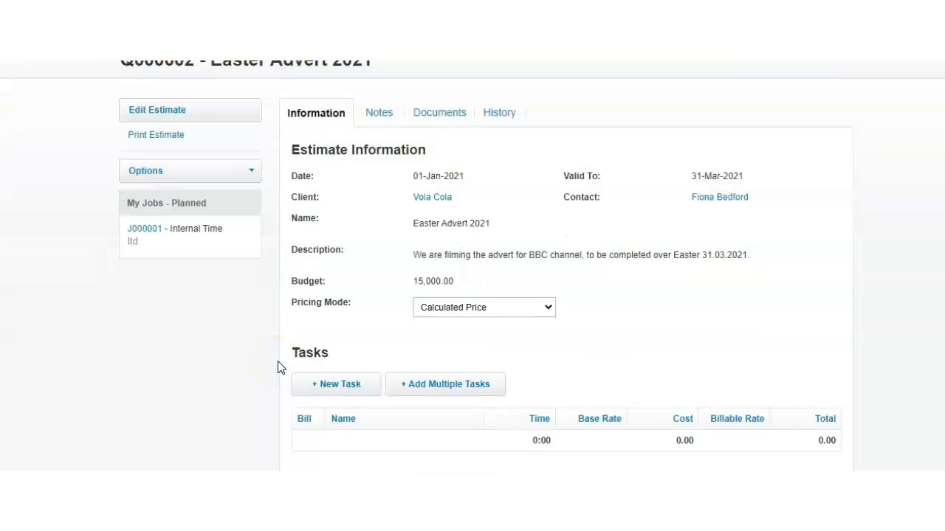
Step: Examine the estimate's pricing mode choices and its tasks, costs and options sections without changing anything
scroll(278, 368, down, 4)
scroll(277, 368, down, 2)
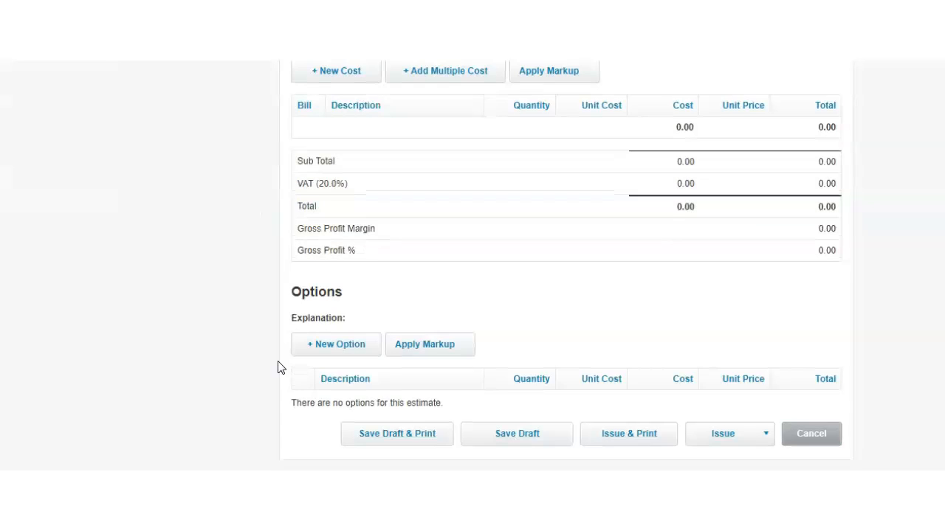
scroll(278, 367, up, 5)
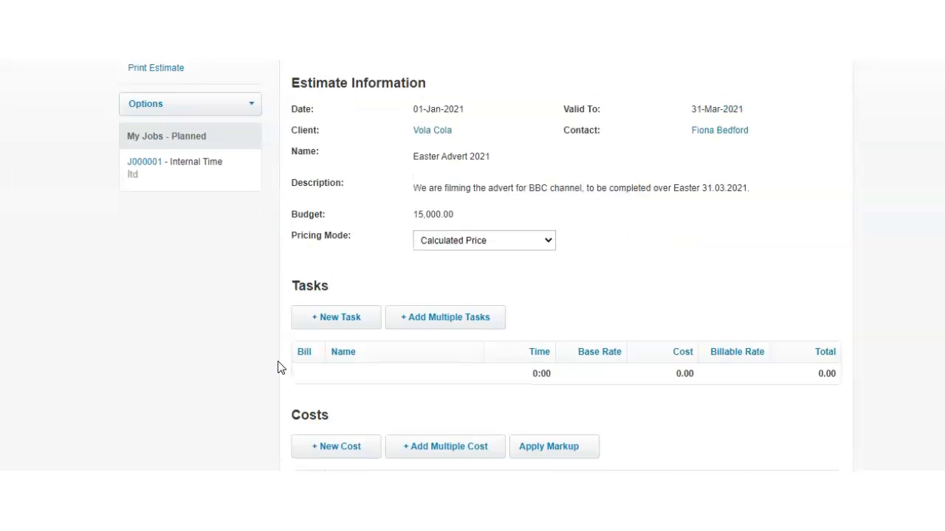
click(460, 242)
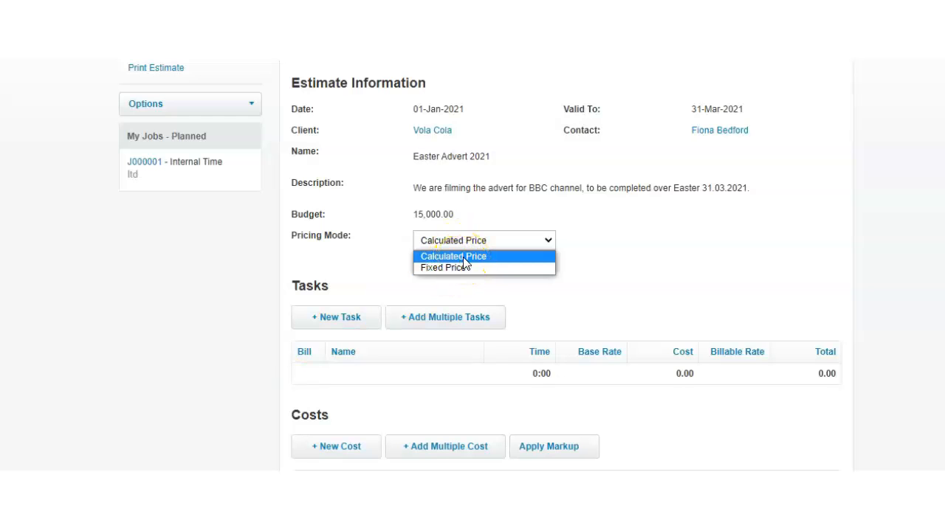
click(323, 268)
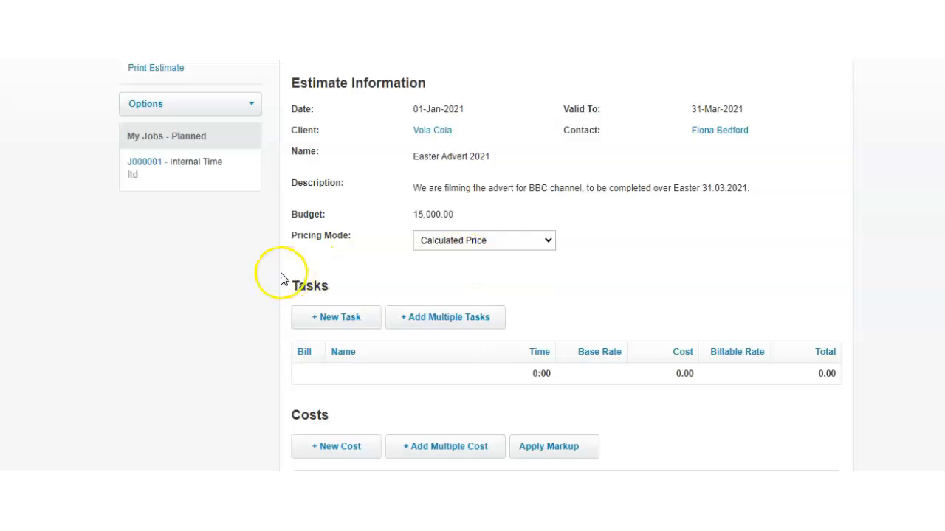
scroll(280, 279, down, 1)
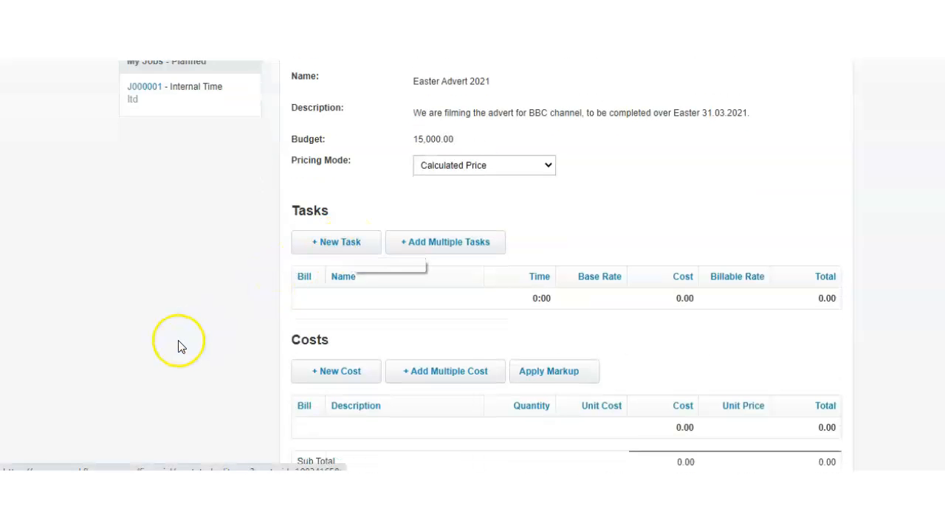
scroll(182, 343, down, 3)
scroll(264, 343, up, 2)
scroll(264, 344, up, 1)
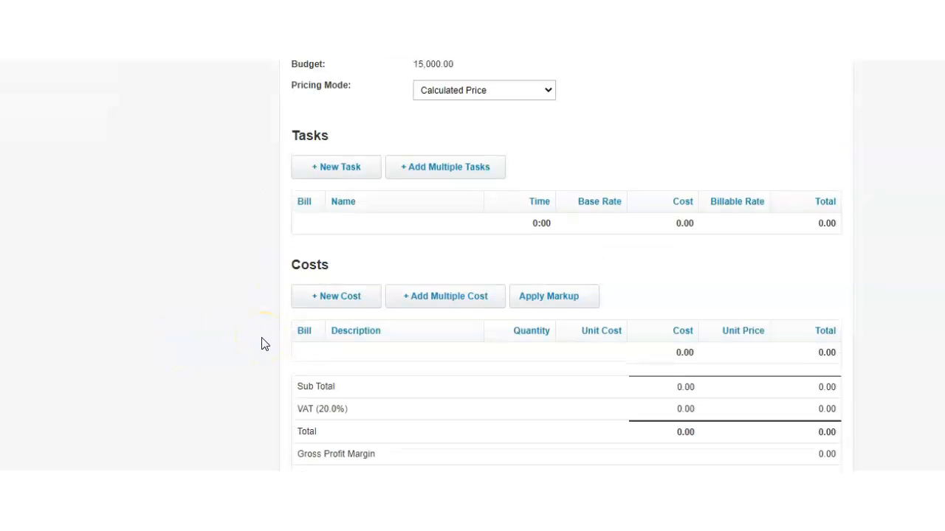
scroll(313, 257, down, 3)
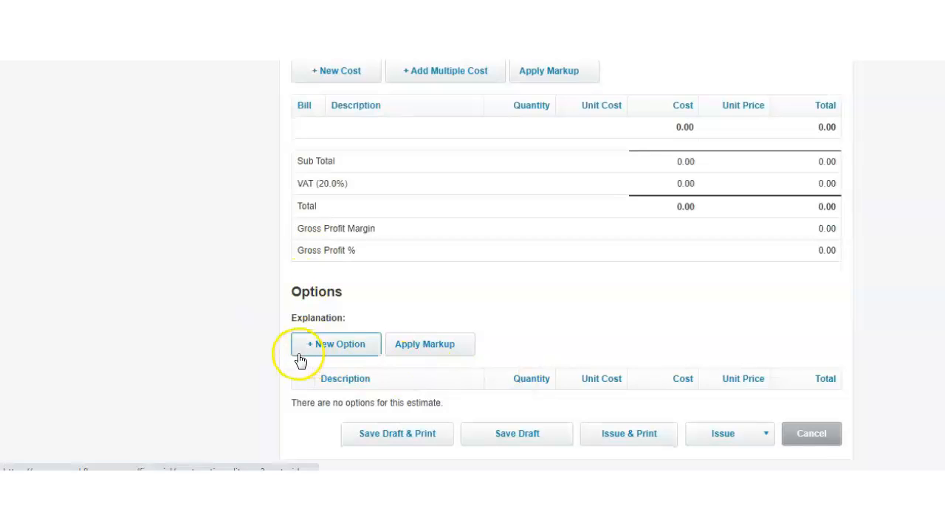
scroll(257, 376, up, 3)
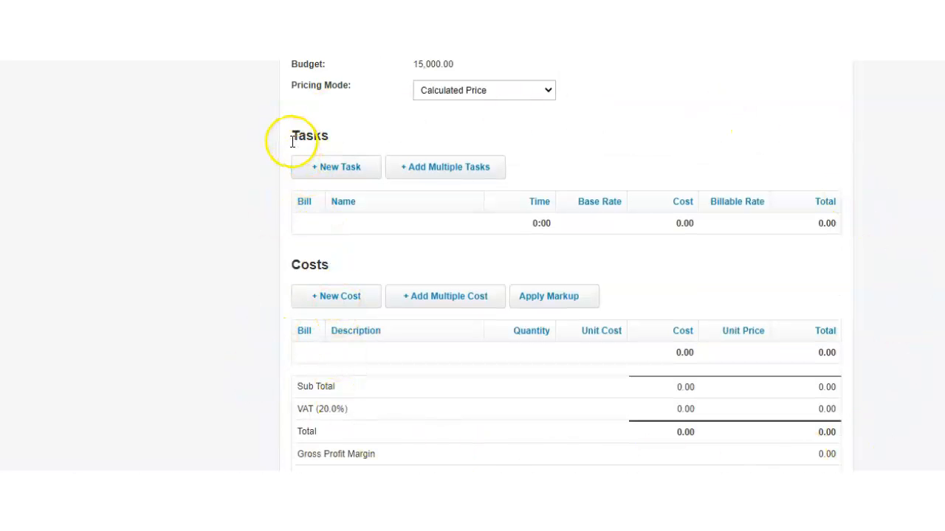
Step: Start a new estimate task and copy the "02.02.2021 and 04.02.2021 Filming days" milestone from the case study document
click(329, 168)
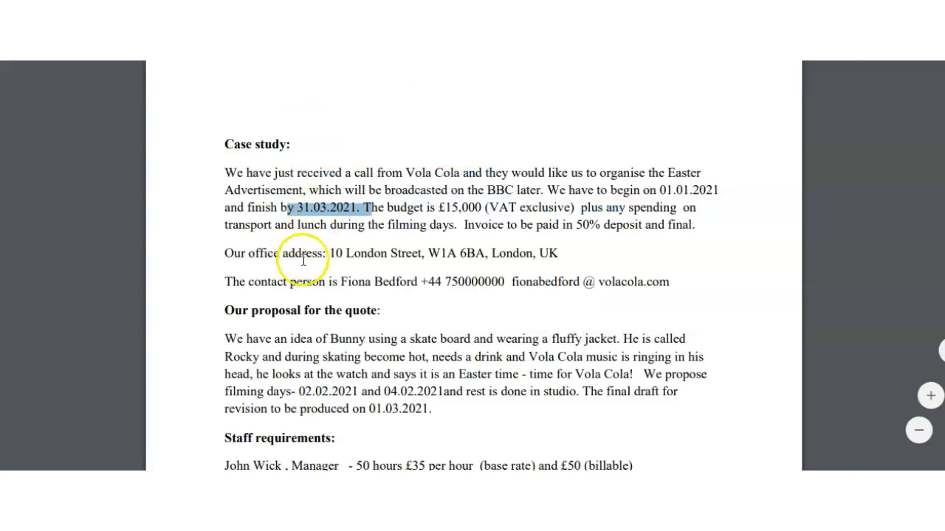
scroll(304, 251, down, 5)
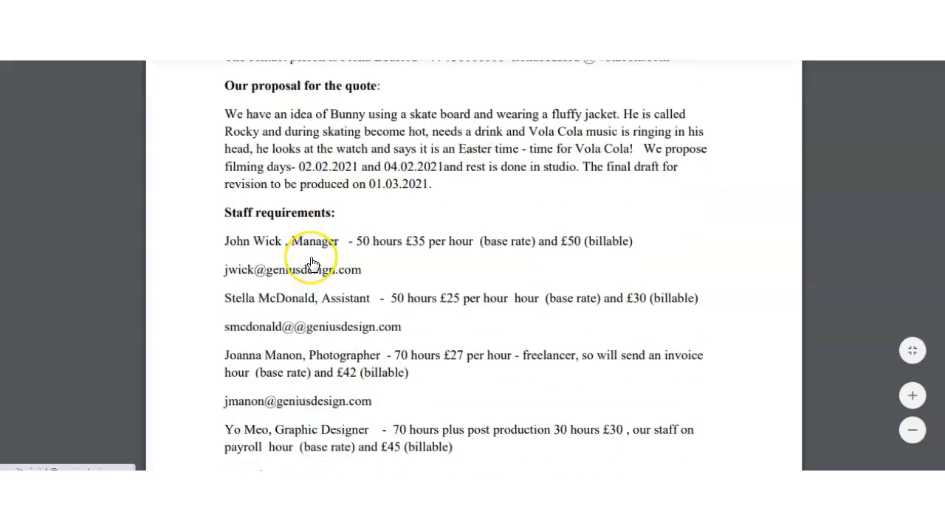
scroll(313, 263, down, 6)
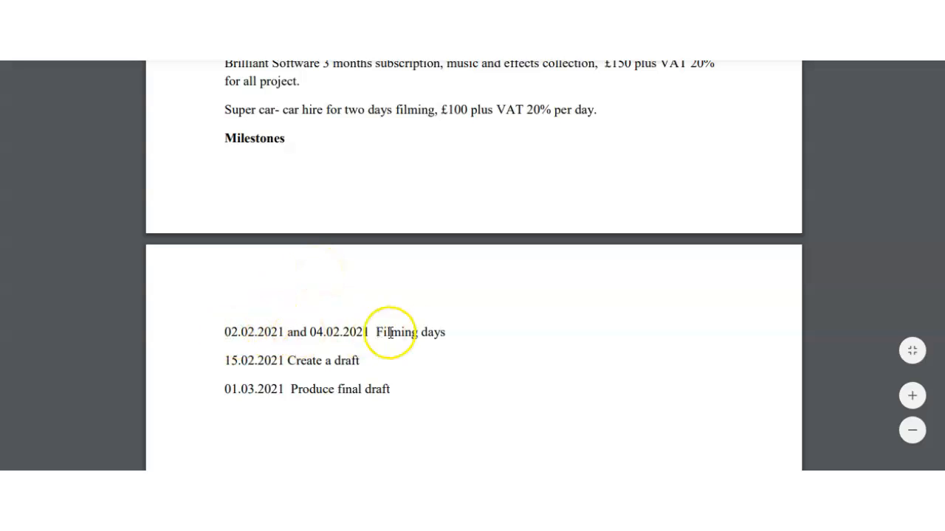
drag(452, 333, 229, 336)
key(ctrl+c)
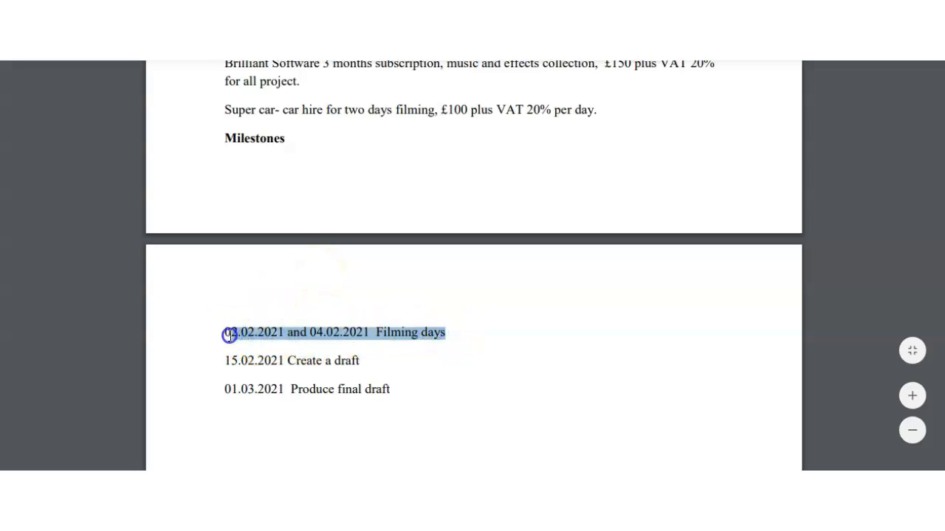
click(233, 46)
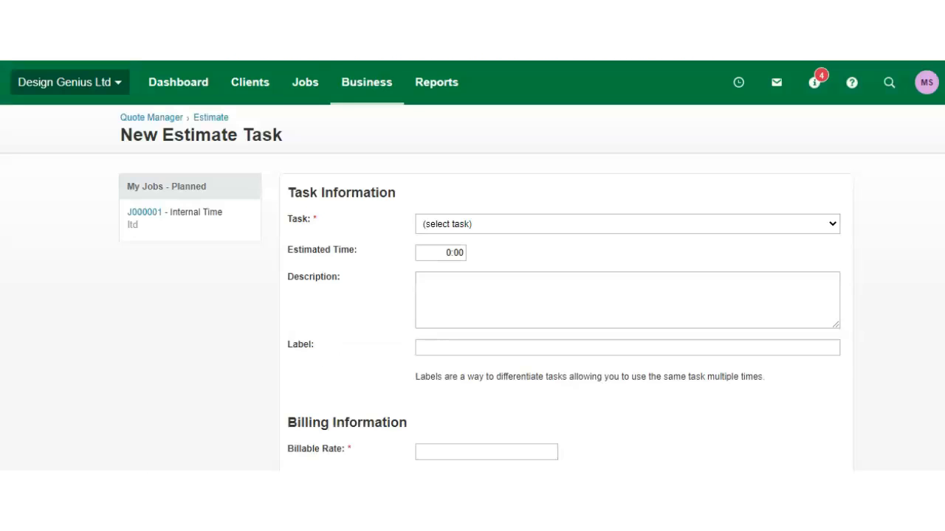
Step: Choose Client Meeting as the new estimate task and set its estimated time to 8:00
scroll(413, 295, down, 1)
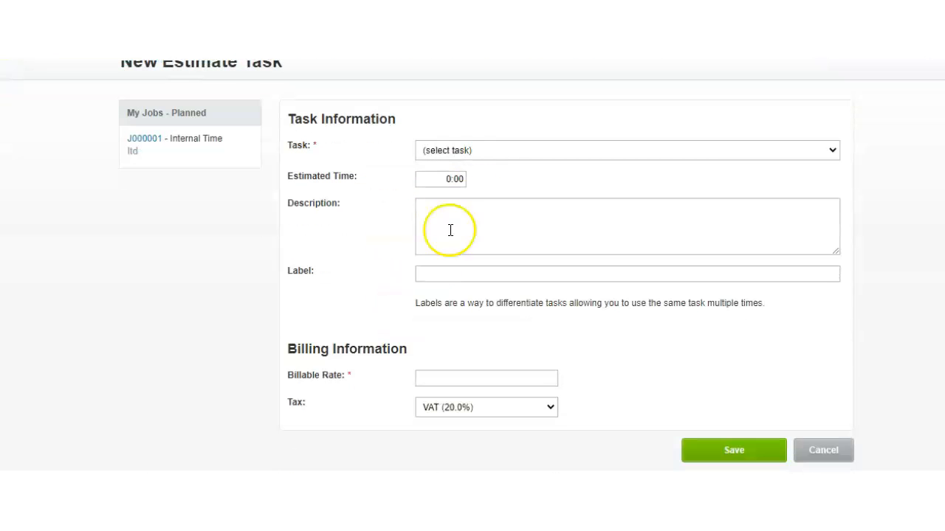
click(483, 152)
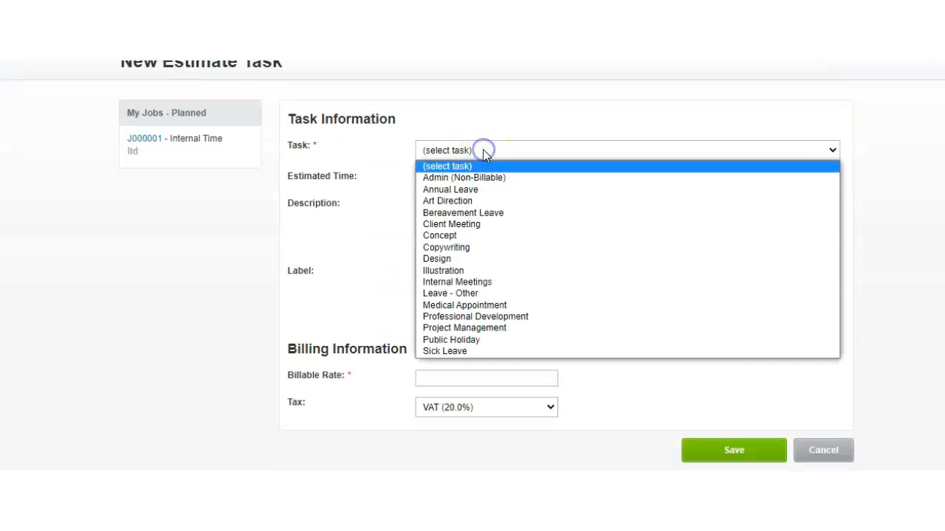
click(478, 227)
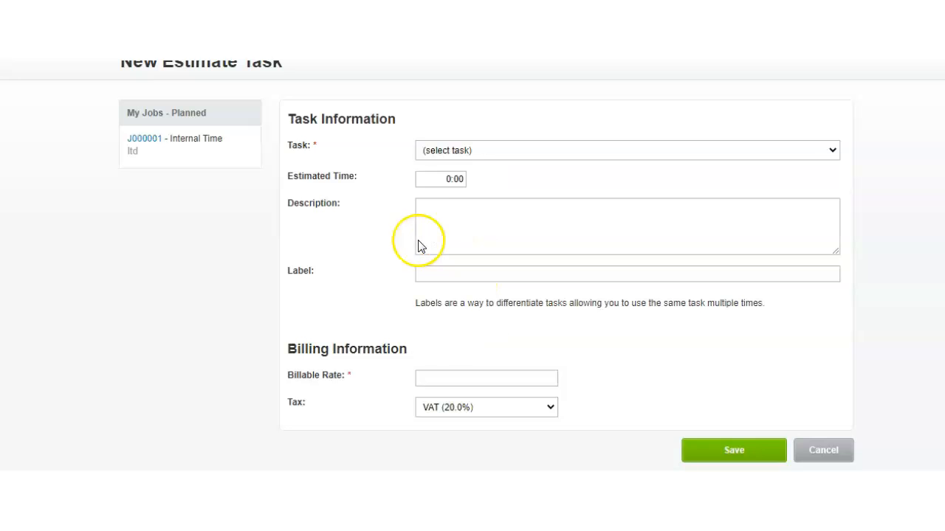
drag(438, 180, 476, 180)
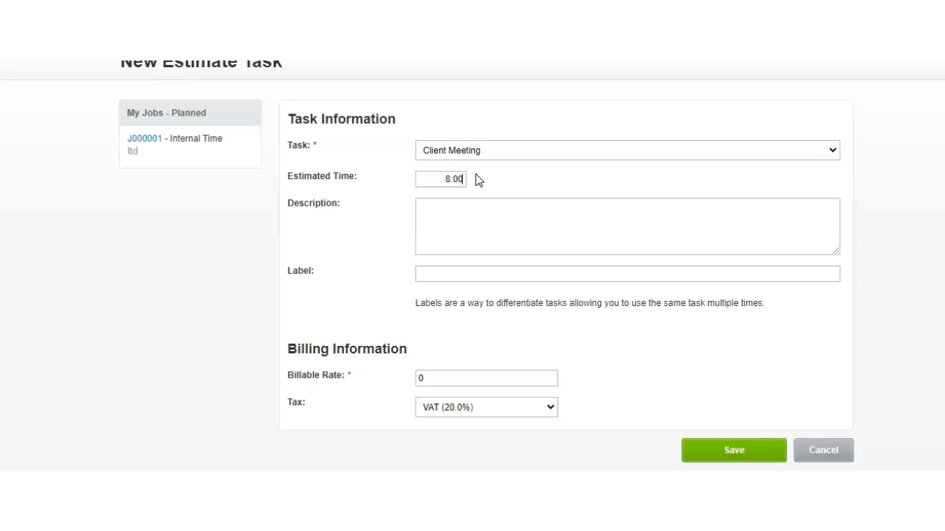
Step: Describe the Client Meeting task as 02.02.2021 using the copied milestone text, then save it with a billable rate of 1000
click(468, 205)
key(ctrl+v)
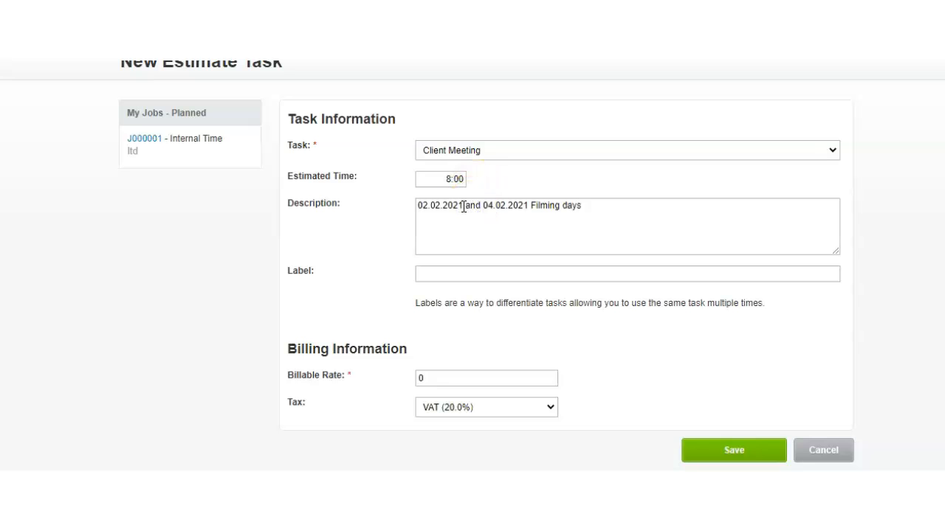
drag(463, 207, 681, 210)
key(Delete)
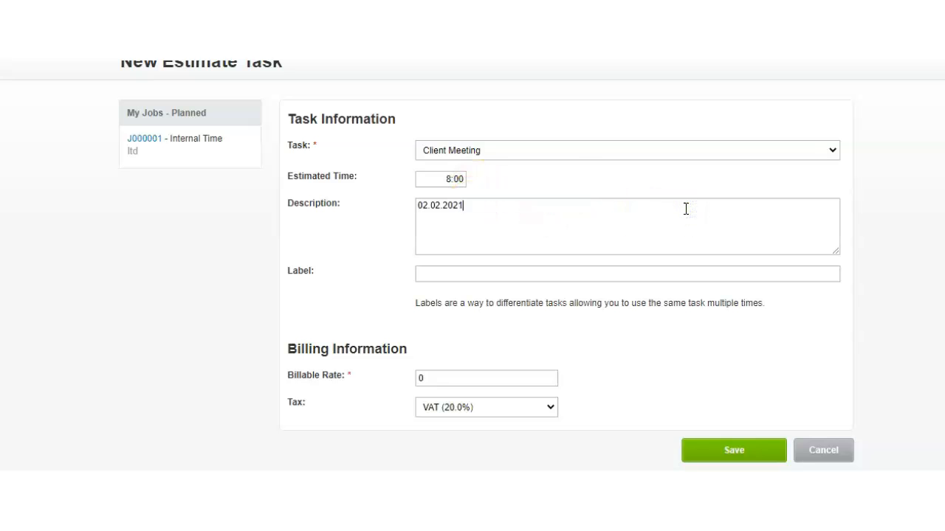
drag(403, 379, 518, 380)
click(720, 454)
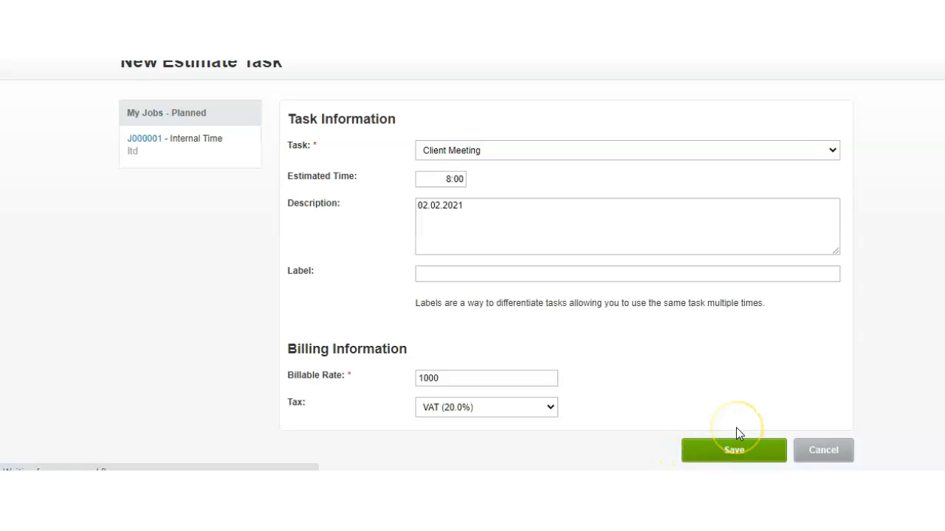
Step: Start an Admin (Non-Billable) task with 2:00 estimated time and the description "Speak the team and discuss the project timetable."
scroll(591, 437, down, 2)
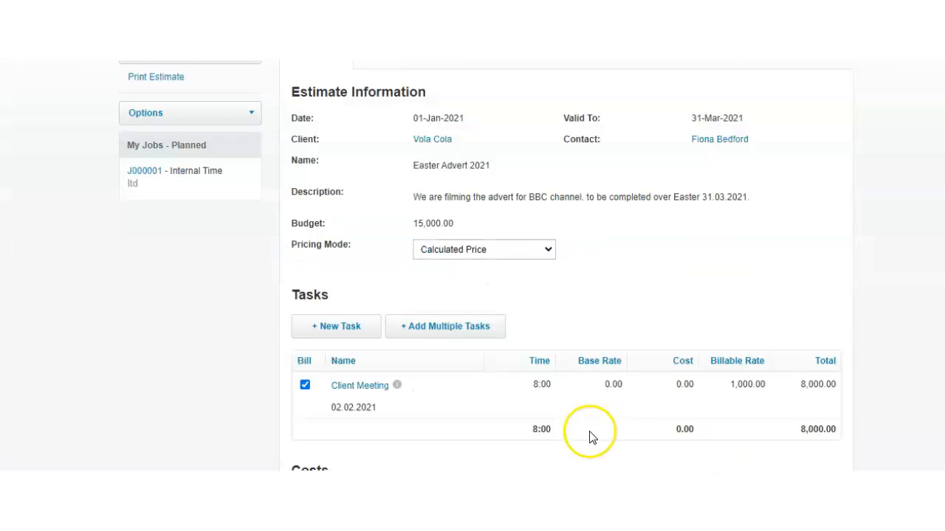
scroll(589, 436, down, 3)
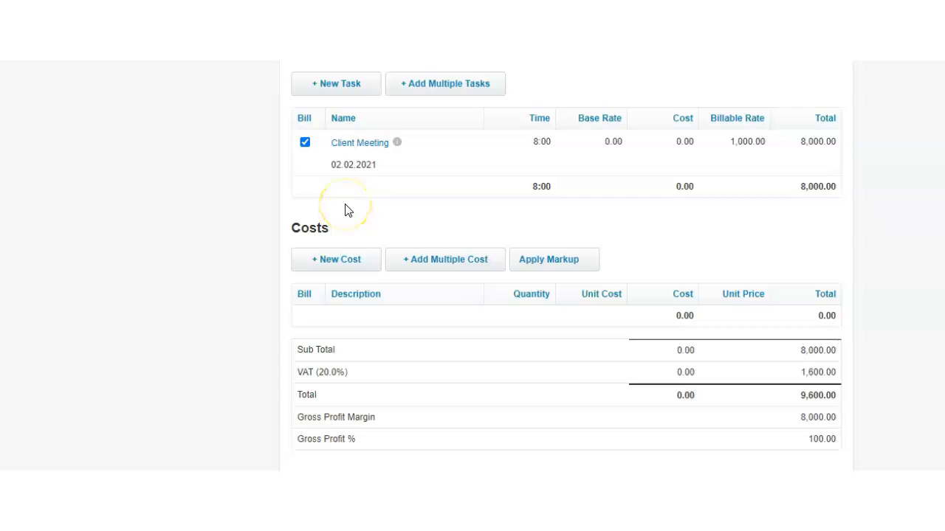
scroll(318, 226, up, 2)
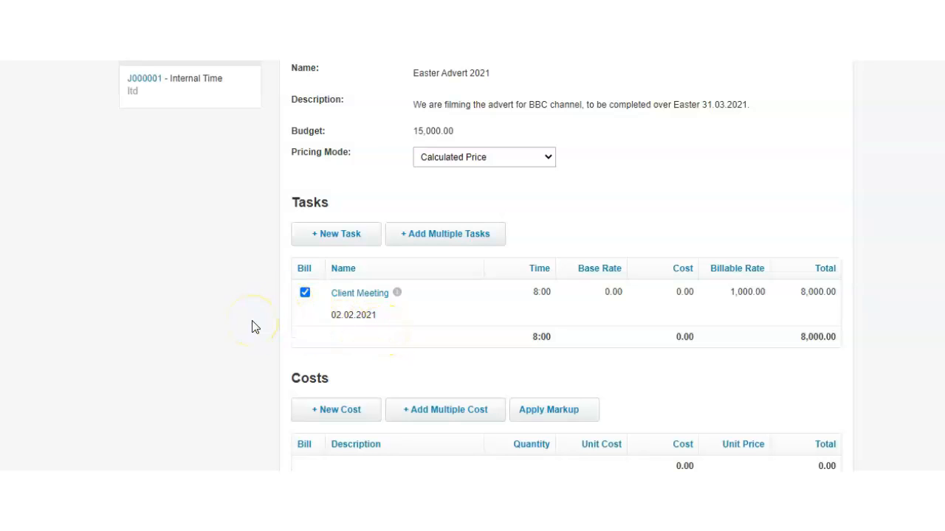
click(344, 234)
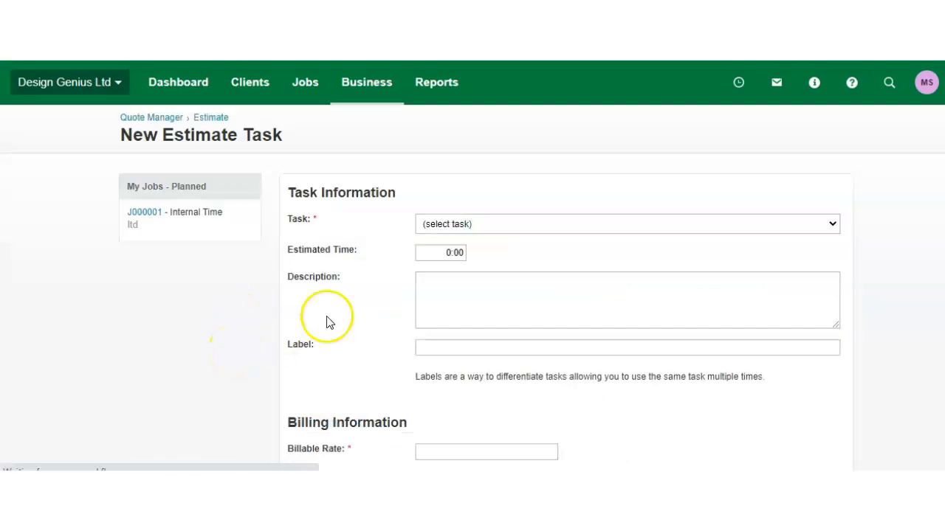
click(441, 226)
click(450, 251)
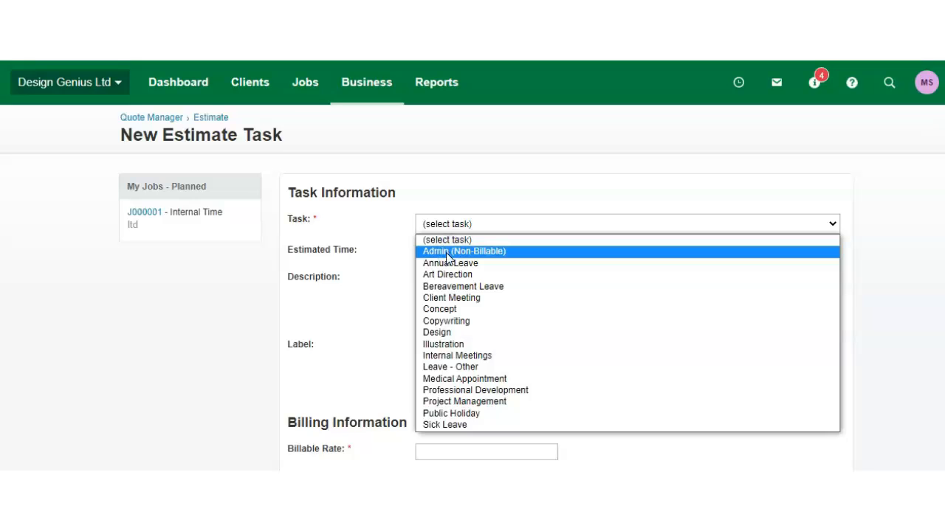
drag(436, 255, 478, 262)
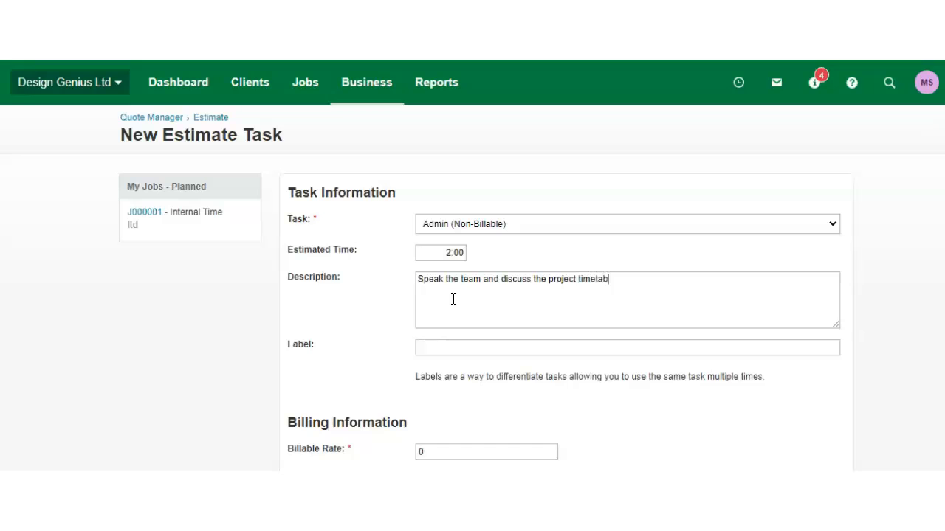
Step: Label the Admin (Non-Billable) task Meeting, save it, and check the estimate's task list and totals
scroll(456, 303, down, 1)
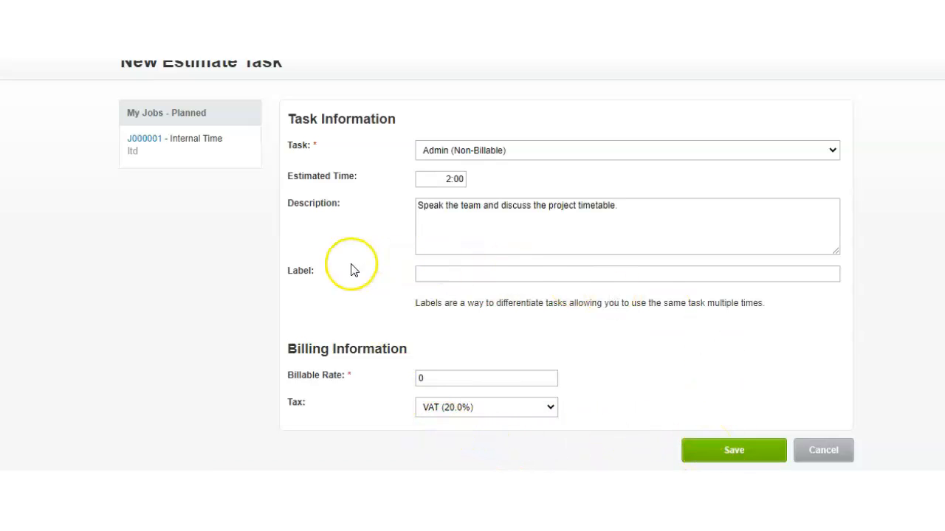
click(508, 277)
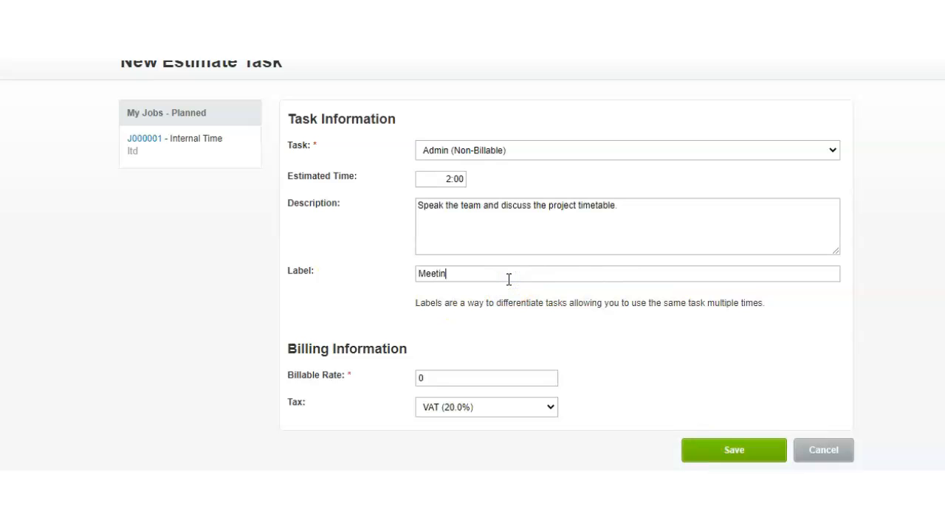
click(713, 445)
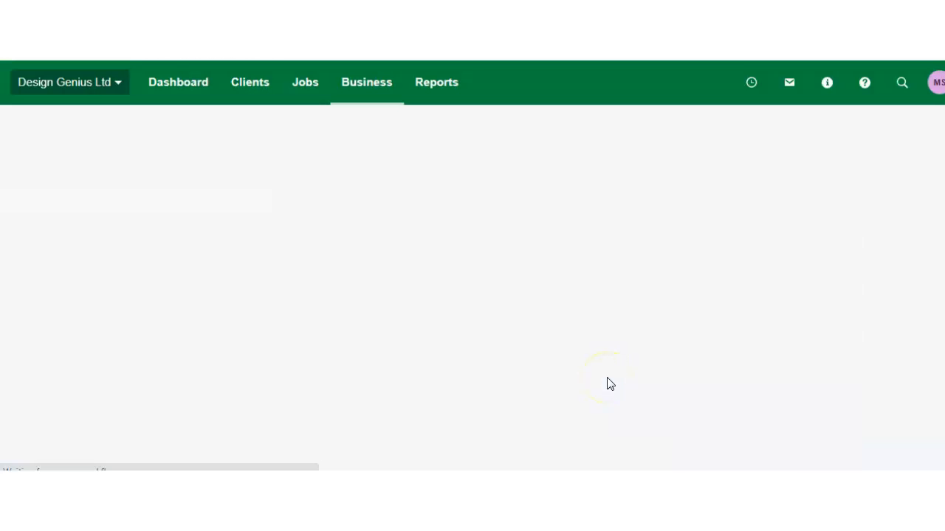
scroll(610, 382, down, 2)
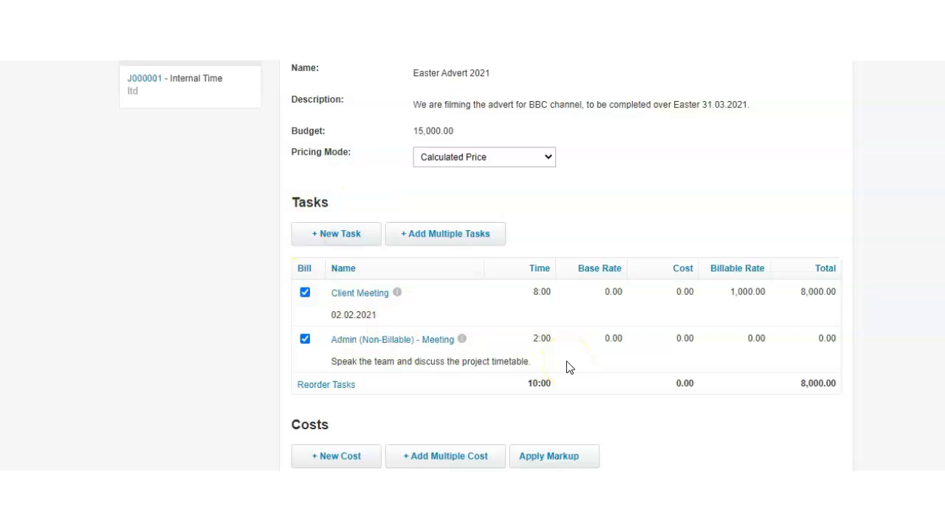
scroll(650, 380, down, 1)
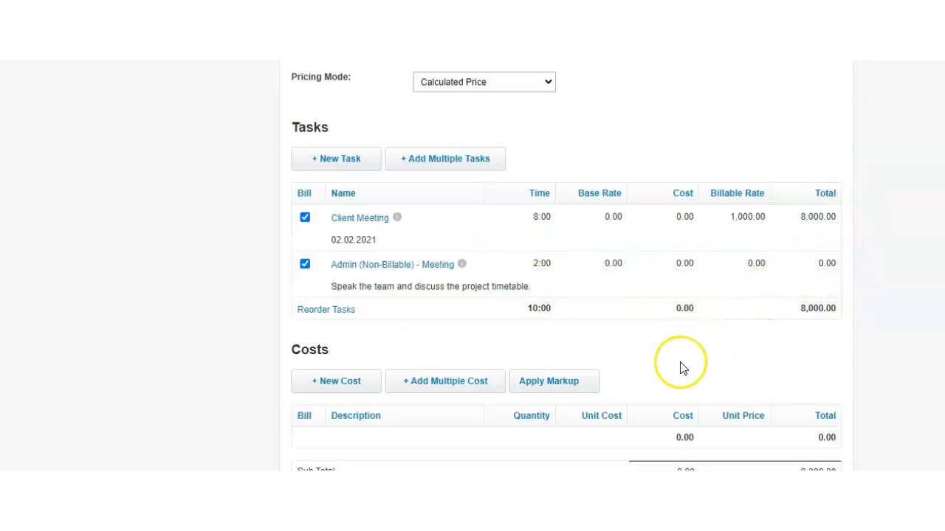
scroll(683, 369, down, 2)
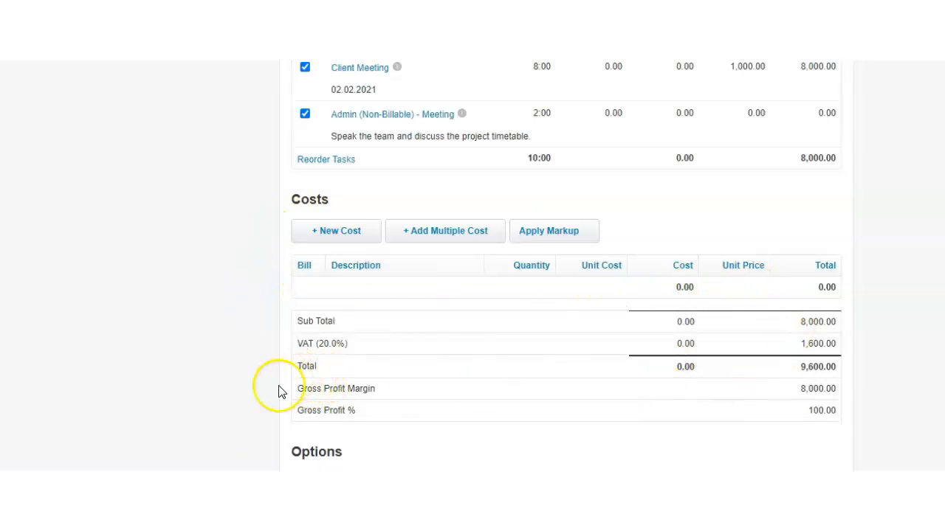
Step: Start a new option on the estimate with the description Supplier
scroll(277, 392, down, 1)
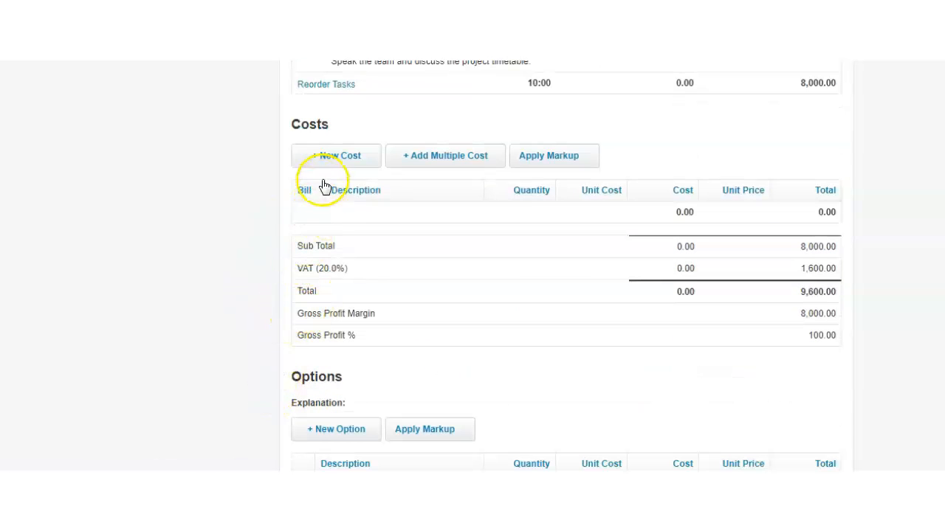
click(300, 193)
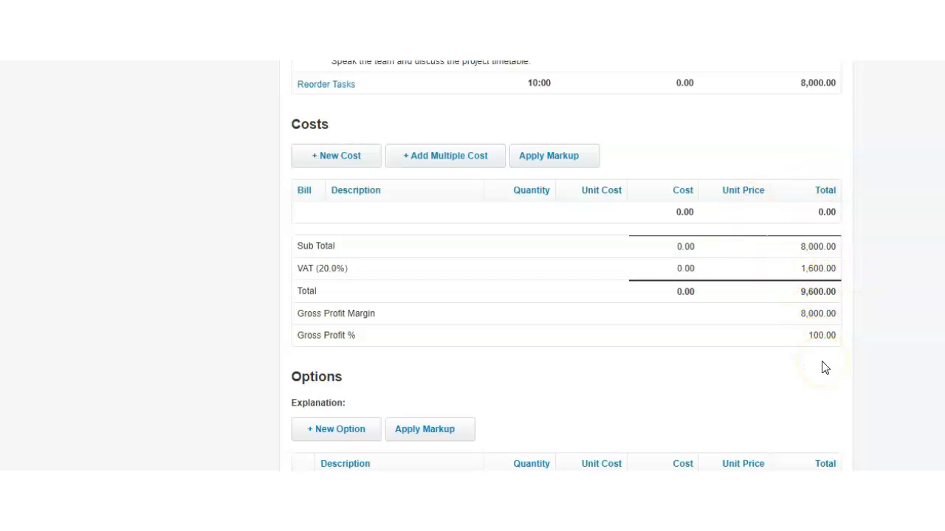
scroll(823, 366, down, 2)
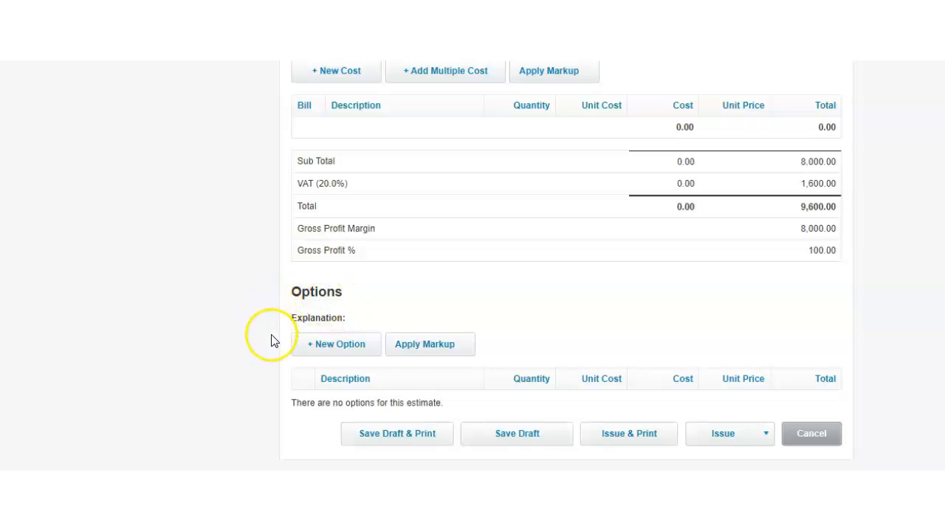
click(337, 345)
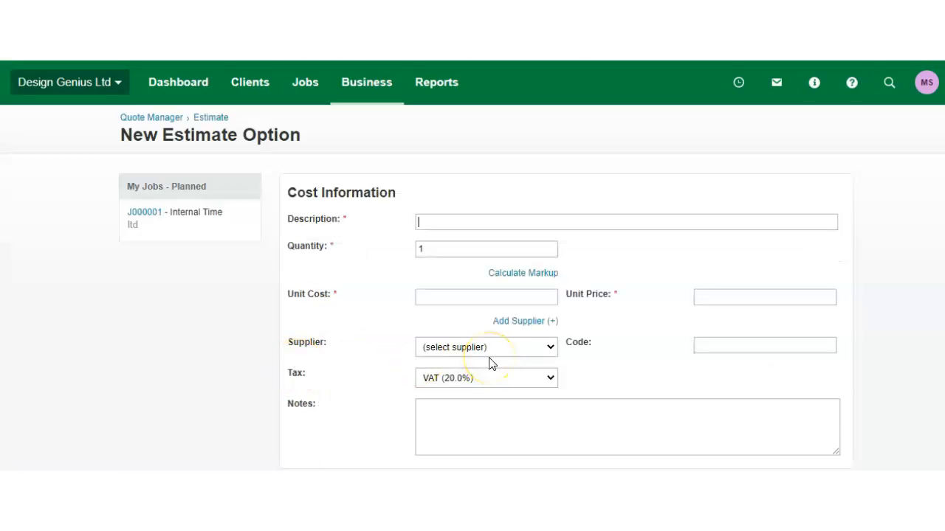
text(Supplier)
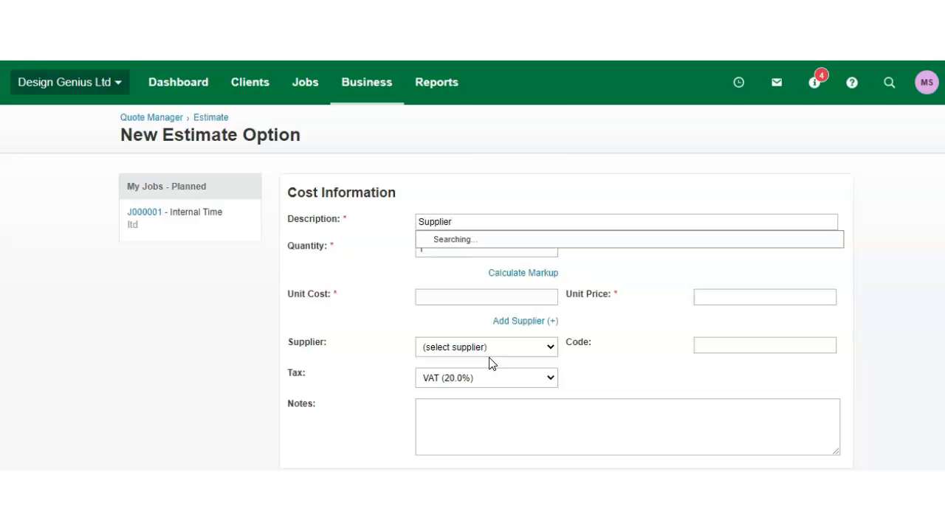
Step: Give the Supplier option a quantity of 1, a unit cost of 250 and a unit price of 300, and save it
click(443, 249)
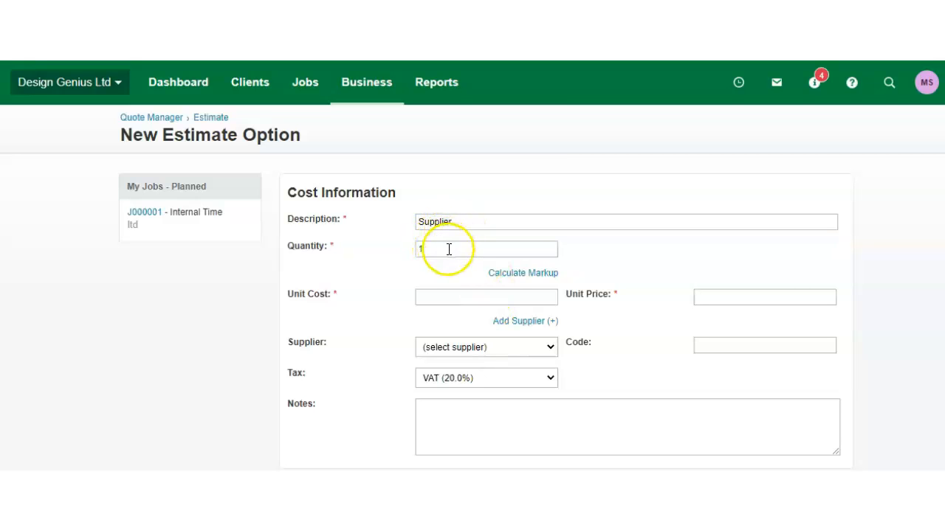
click(426, 296)
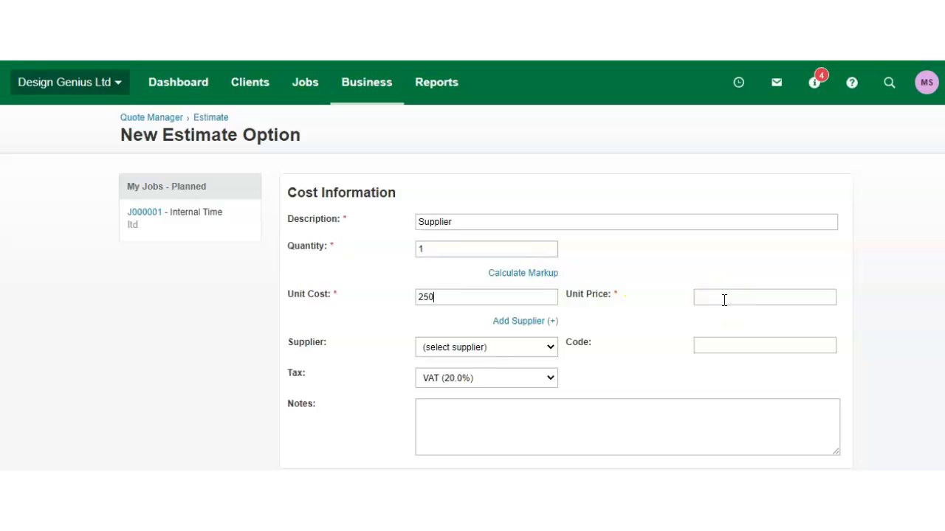
click(721, 299)
click(707, 345)
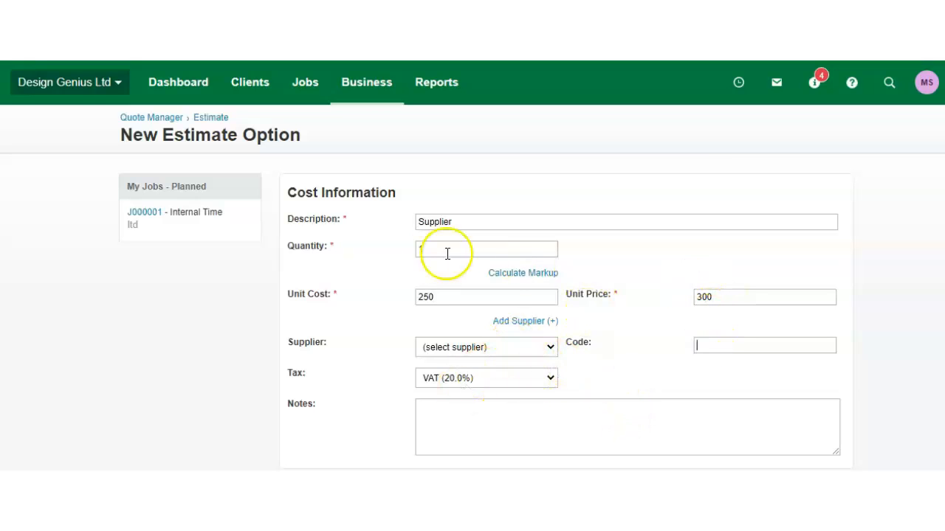
scroll(455, 435, down, 1)
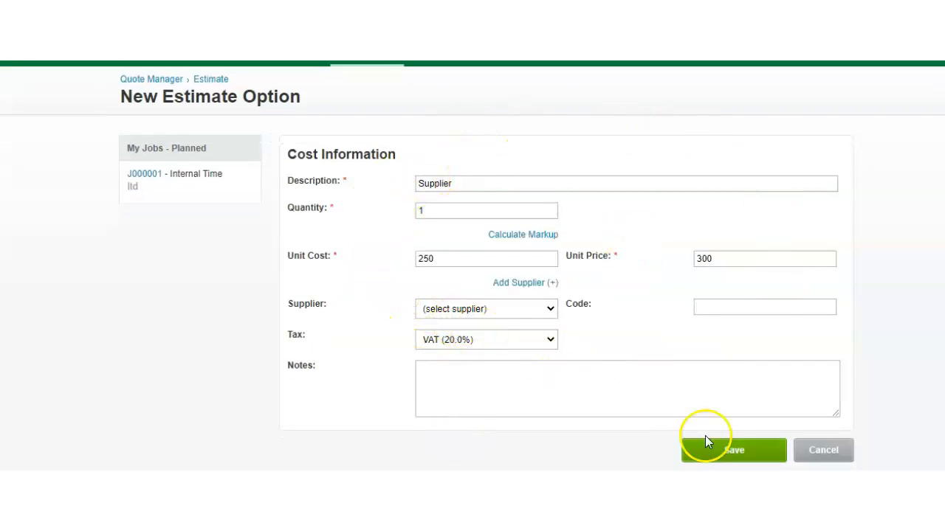
click(721, 456)
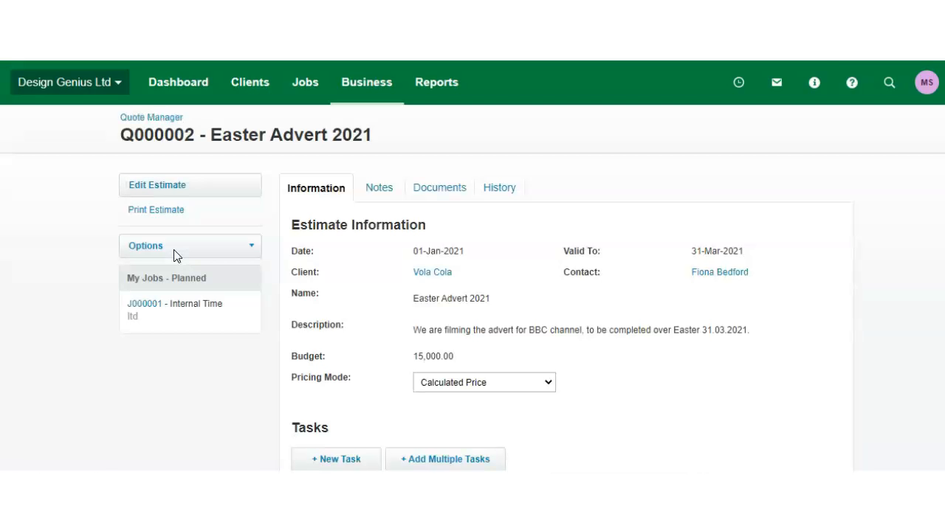
Step: Change the Easter Advert 2021 estimate to a quote
click(175, 251)
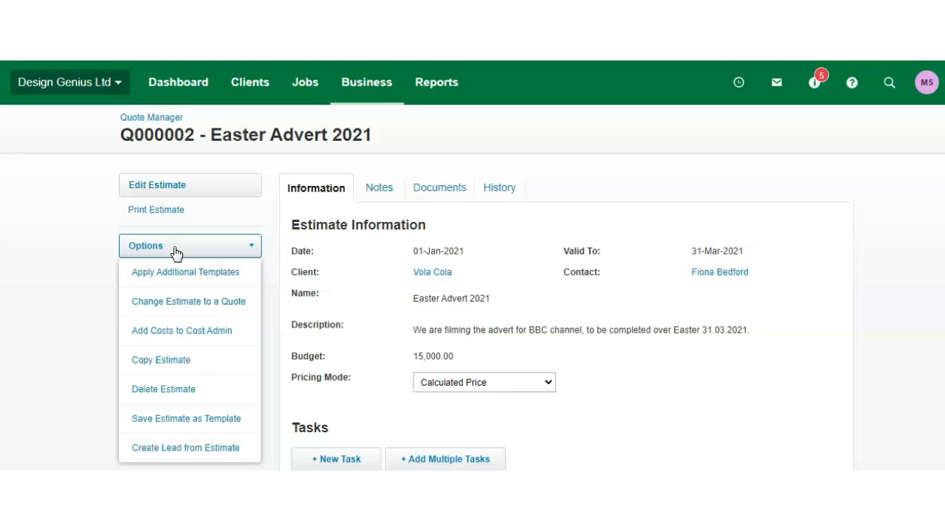
click(173, 304)
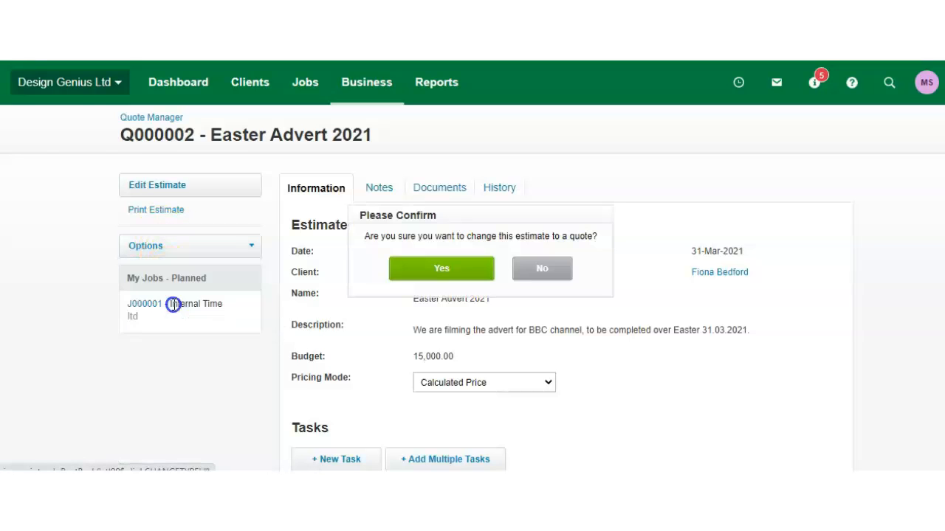
click(438, 270)
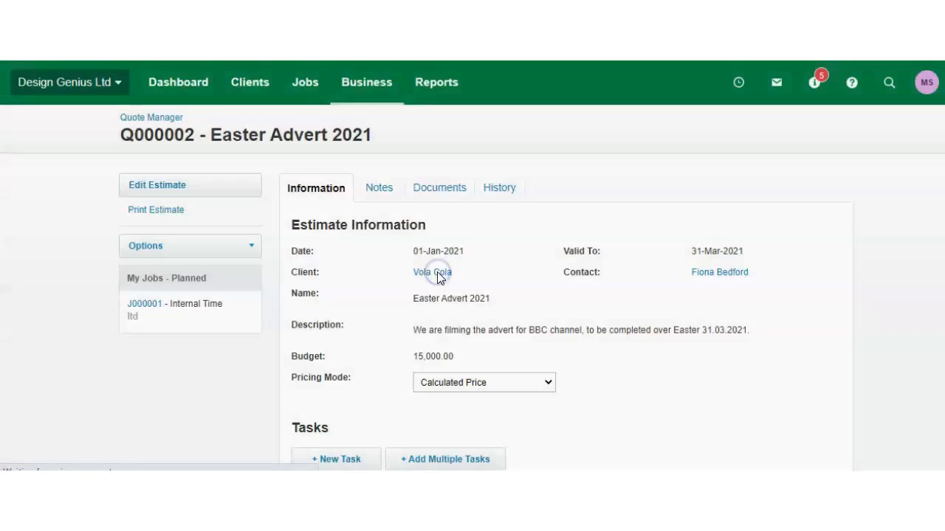
click(440, 274)
click(395, 303)
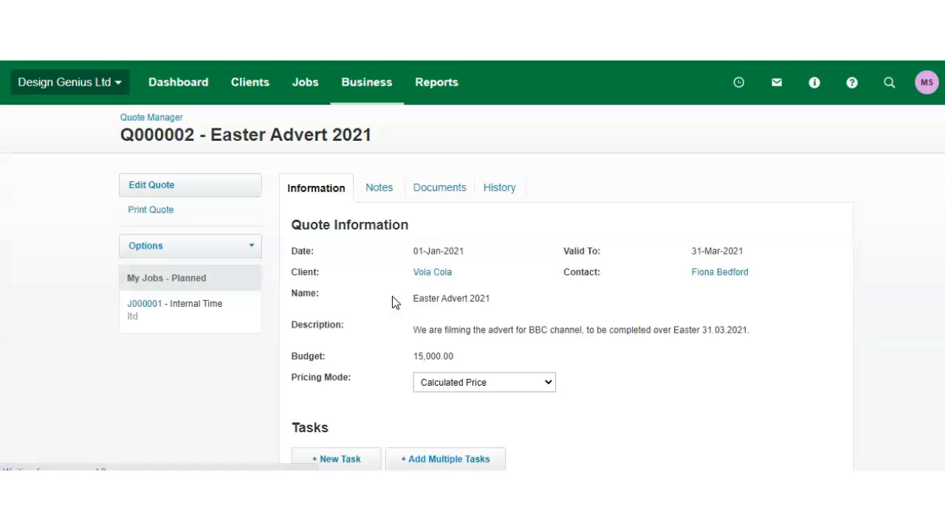
Step: Review the quote's tasks, costs and options, and issue the quote
scroll(389, 299, down, 2)
scroll(379, 317, down, 5)
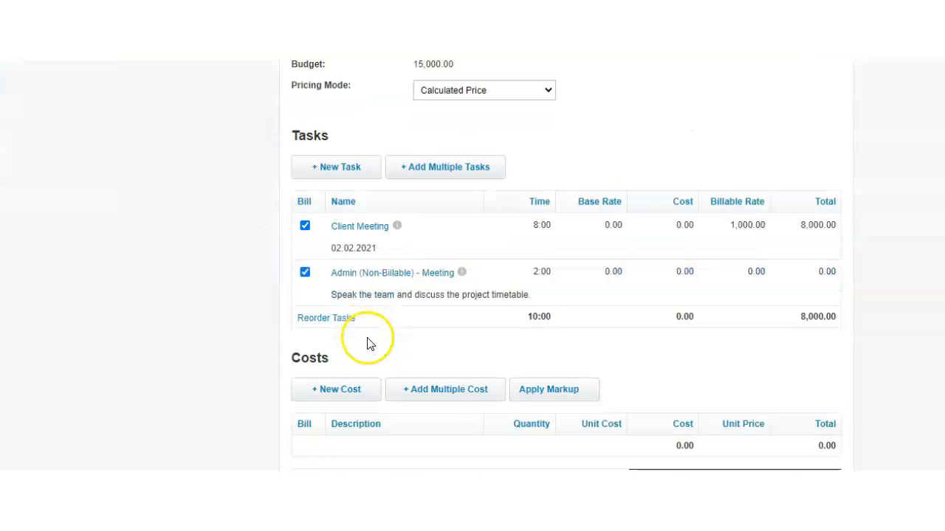
scroll(381, 328, down, 1)
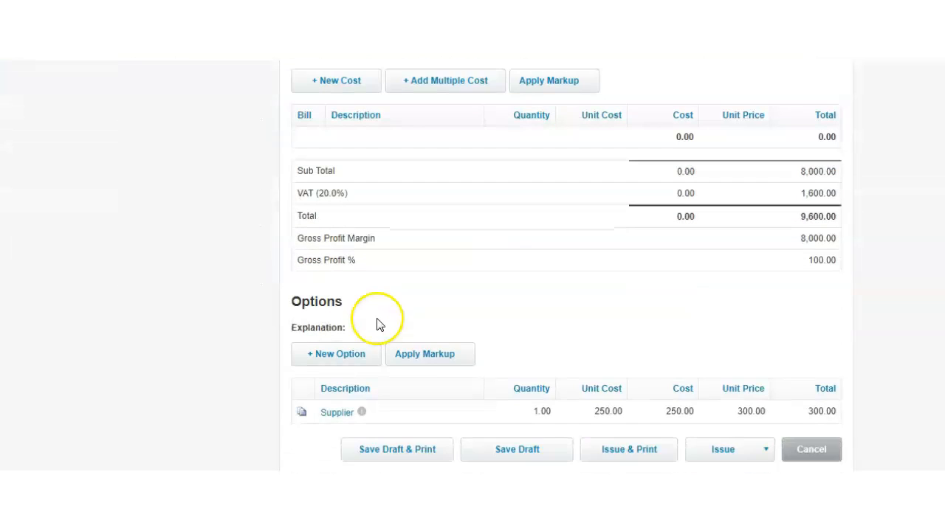
scroll(432, 363, down, 1)
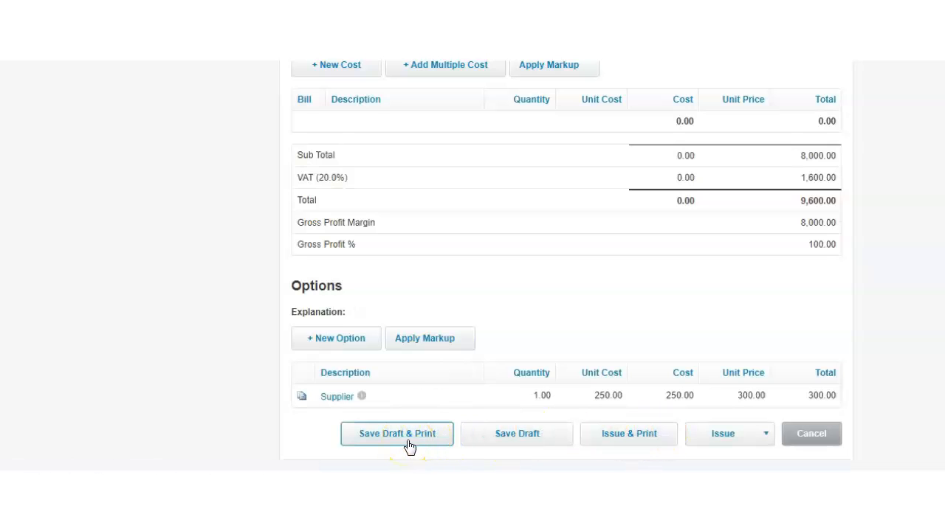
click(527, 441)
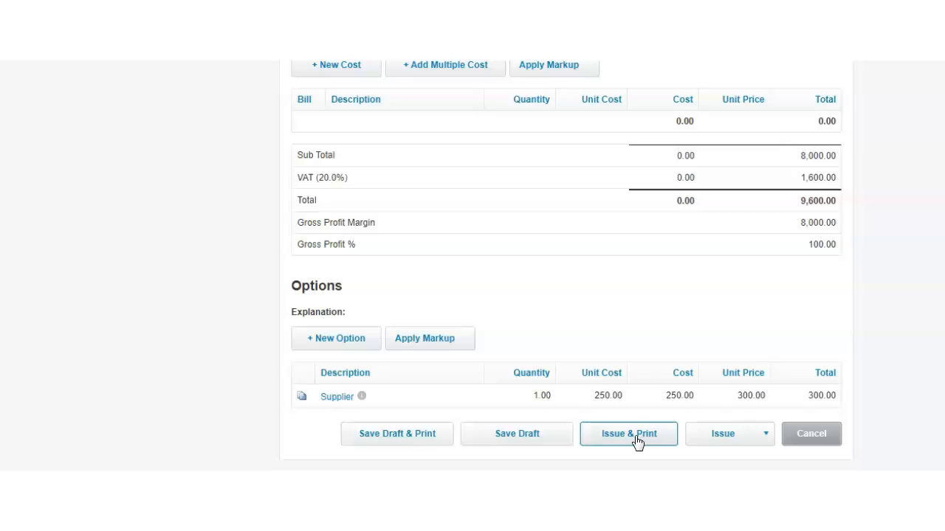
click(747, 441)
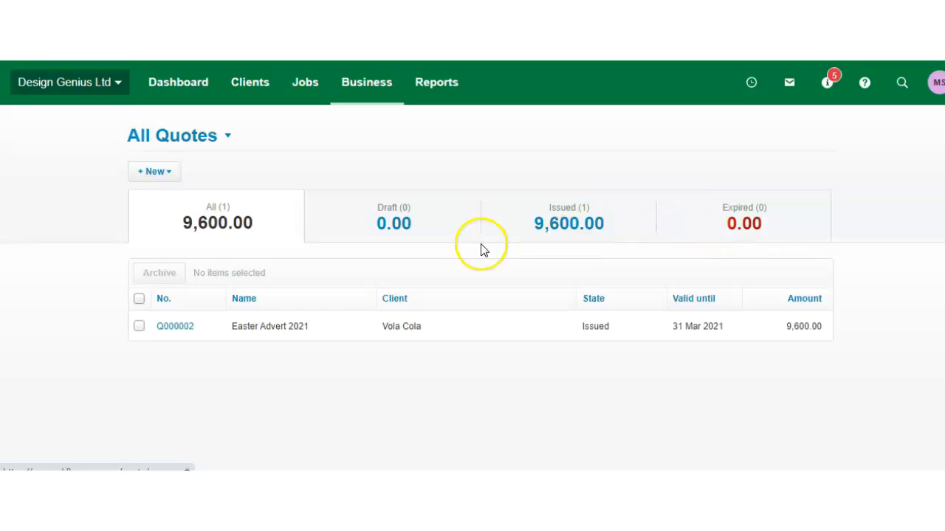
Step: Open the issued Easter Advert 2021 quote and generate its print version with the System Default template, marked as sent
click(169, 331)
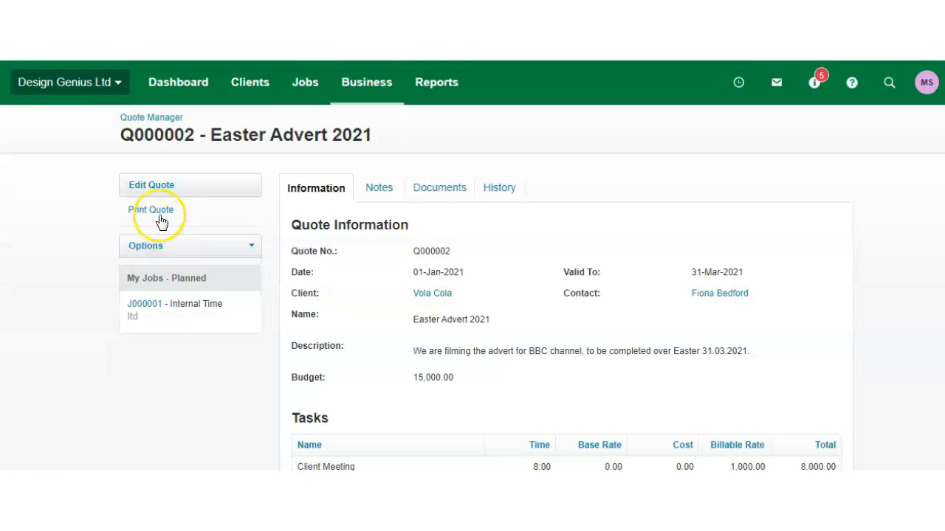
click(159, 211)
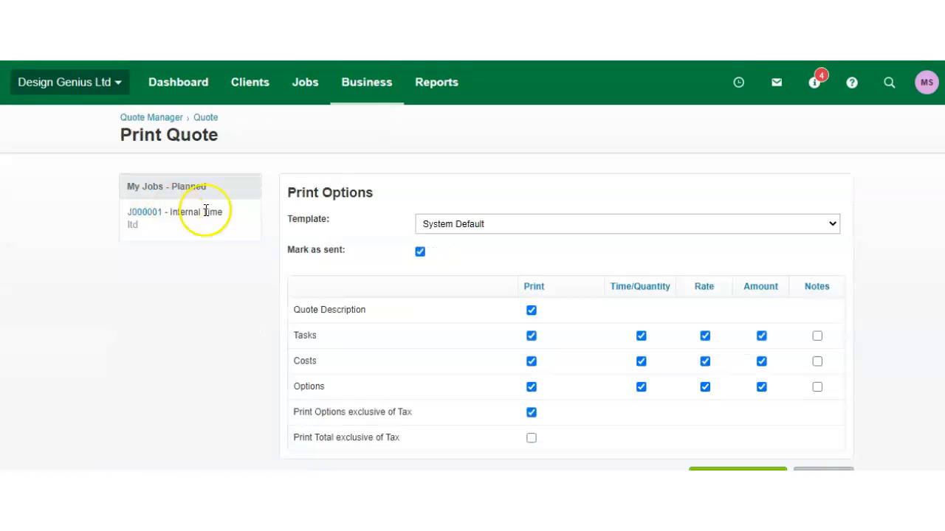
scroll(413, 196, down, 1)
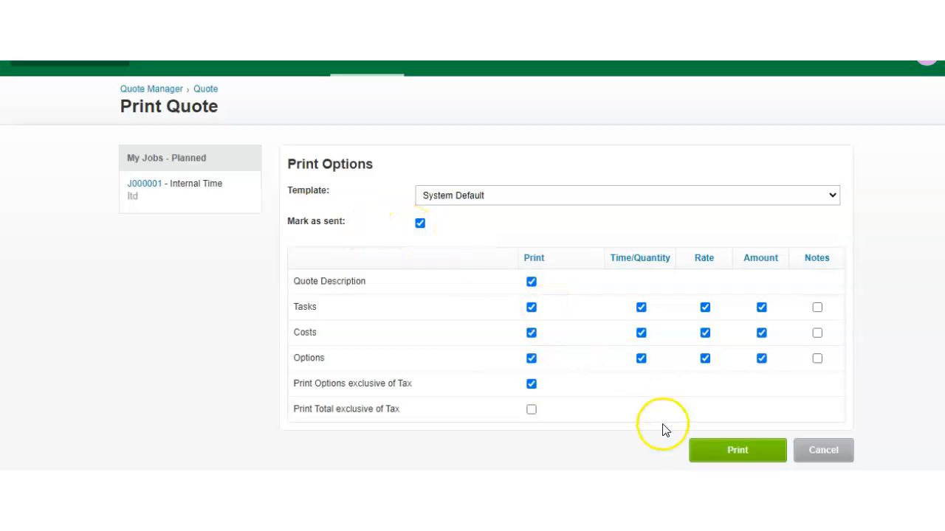
click(717, 450)
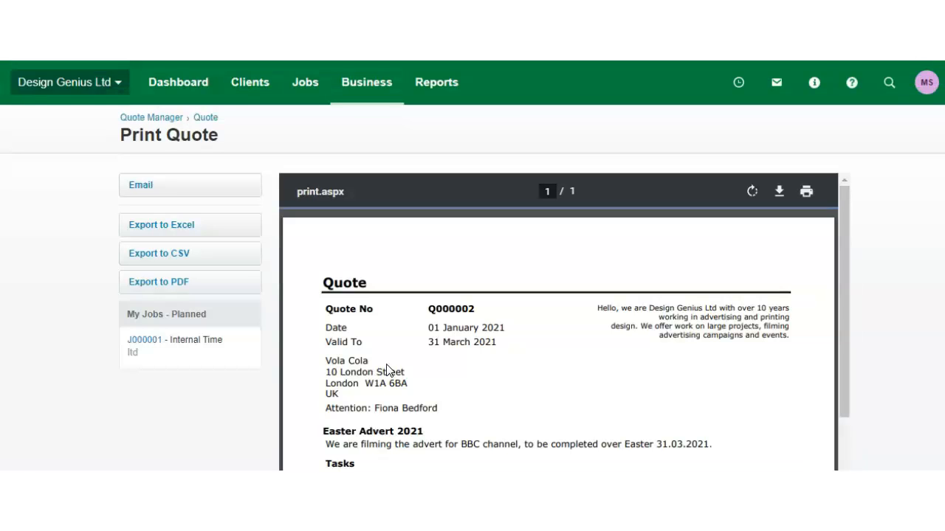
Step: Examine the printed quote's validity date, title and project description
scroll(264, 394, down, 3)
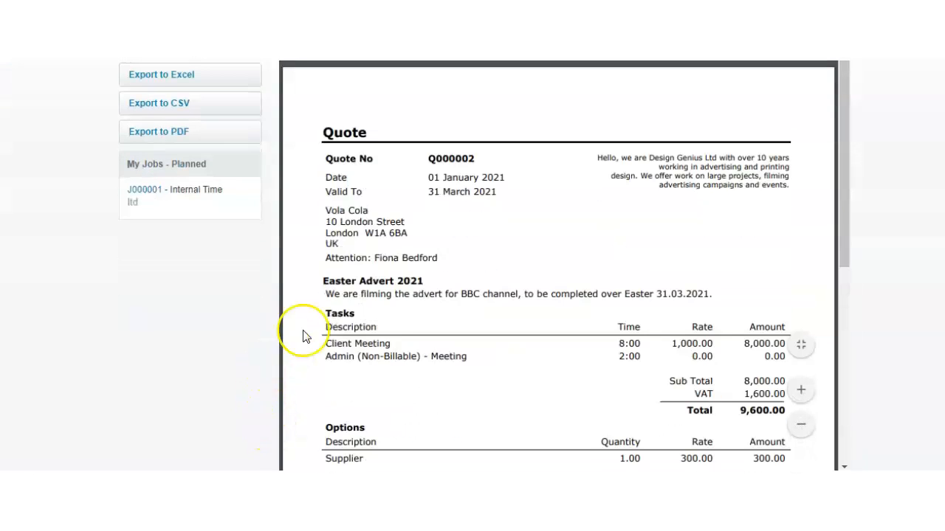
scroll(322, 298, down, 2)
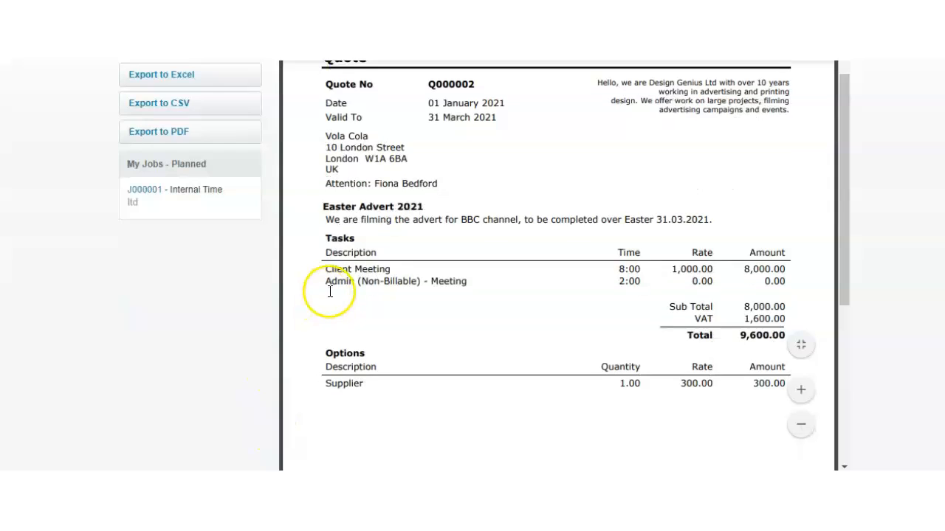
scroll(325, 284, up, 2)
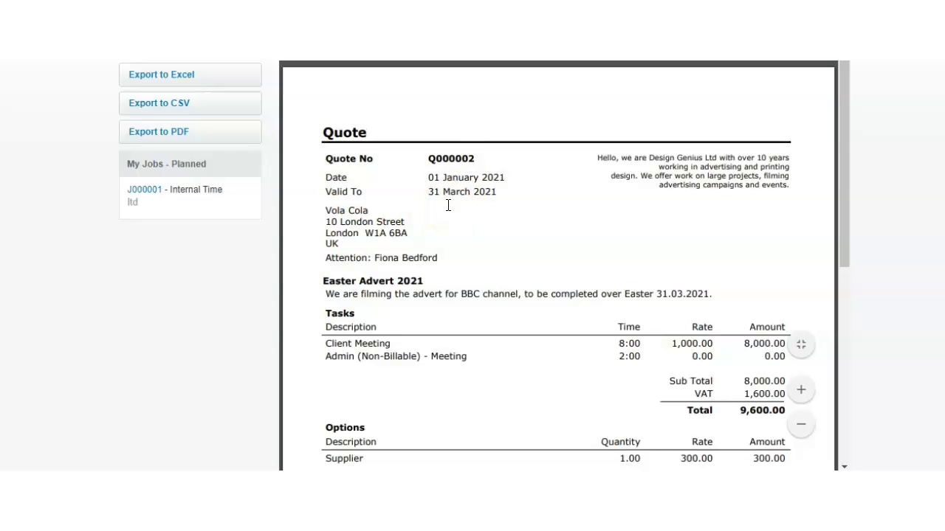
drag(319, 192, 478, 192)
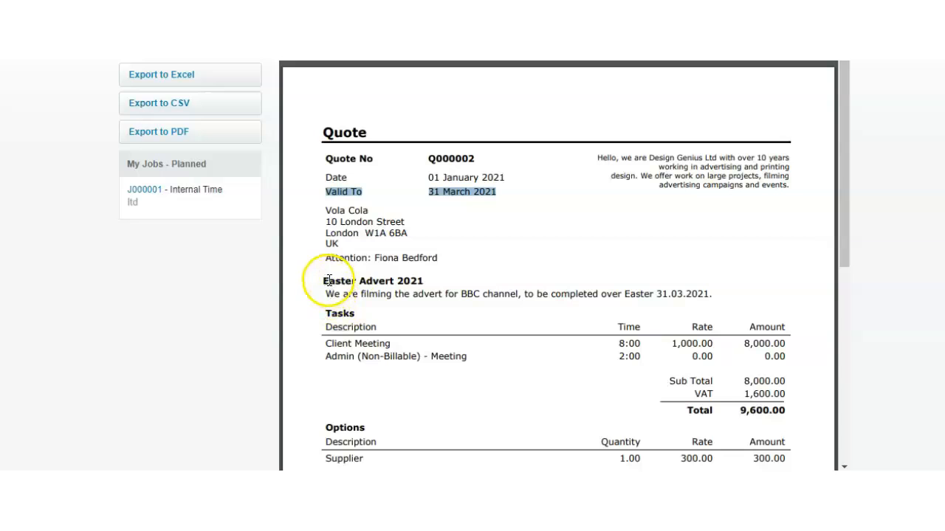
drag(321, 280, 436, 279)
drag(325, 294, 733, 292)
scroll(567, 344, down, 2)
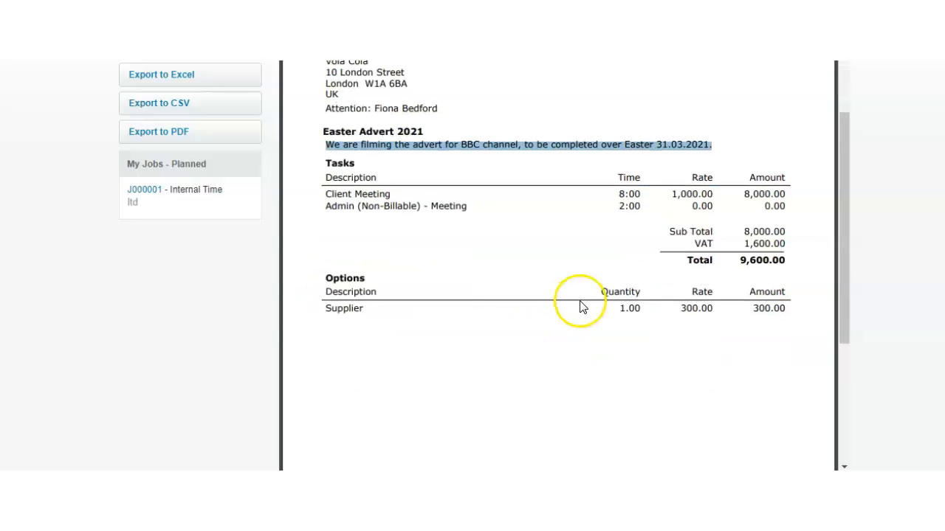
click(373, 229)
Step: Check the printed quote's task lines, description and totals, and look over the available email and export choices
drag(325, 164, 788, 205)
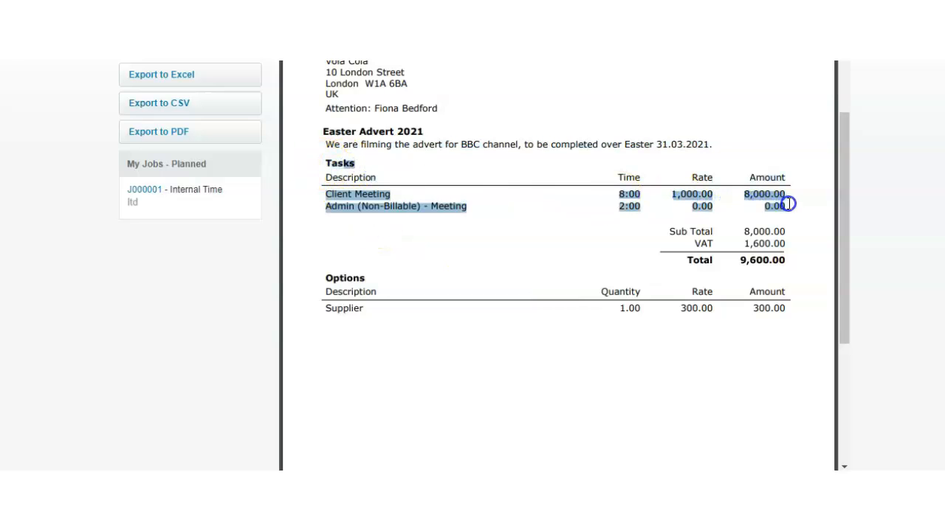
click(613, 224)
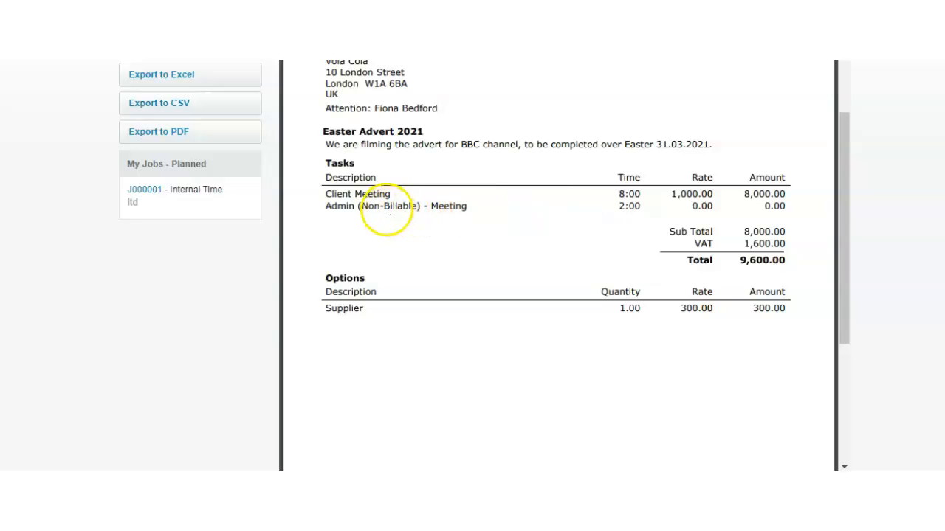
drag(320, 193, 781, 205)
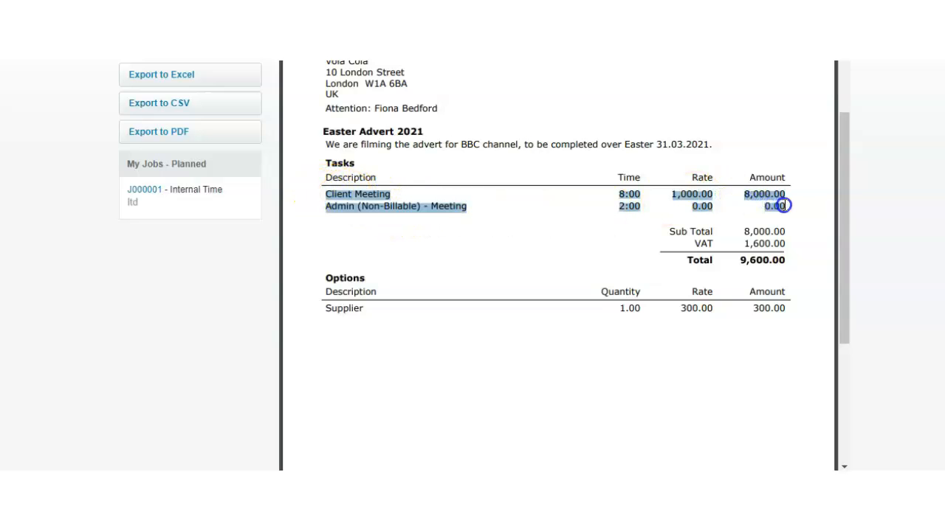
click(444, 220)
mouse_move(329, 134)
mouse_down()
mouse_move(660, 141)
mouse_move(318, 135)
mouse_move(323, 144)
mouse_up()
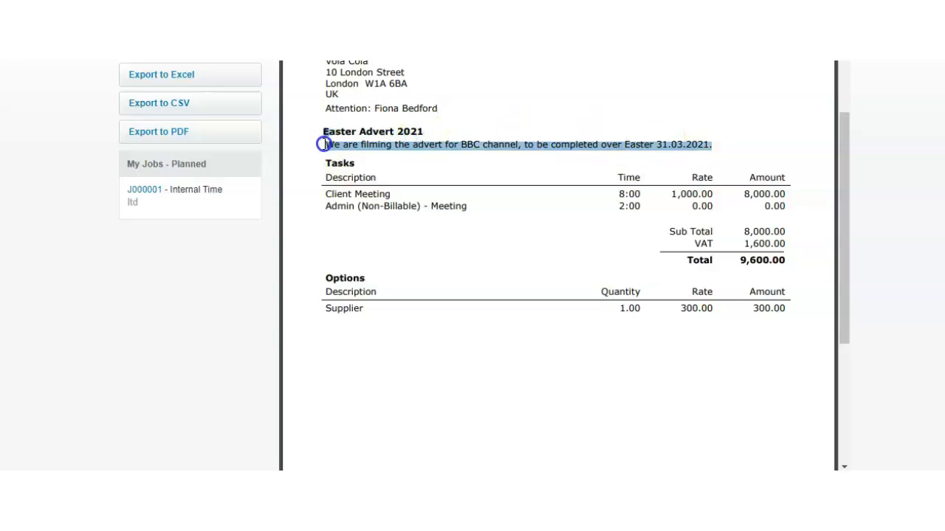
click(376, 220)
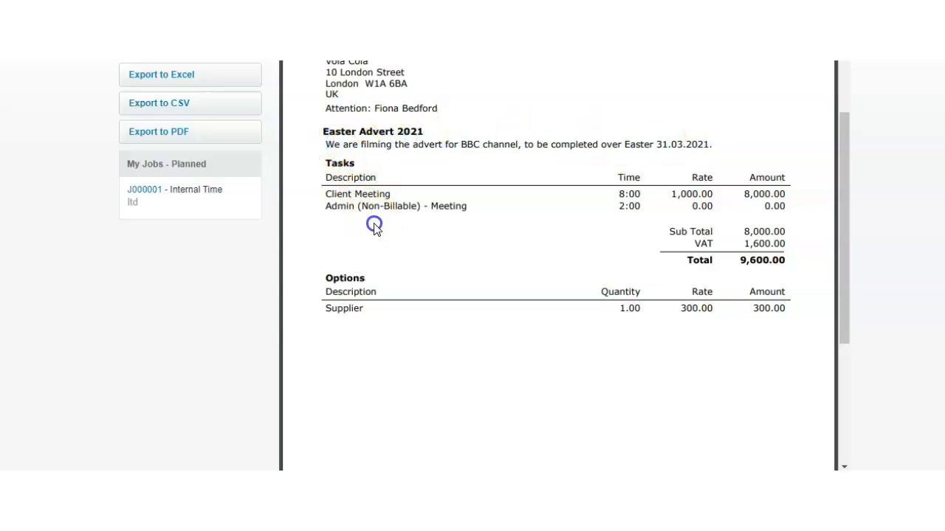
click(736, 251)
scroll(604, 372, up, 5)
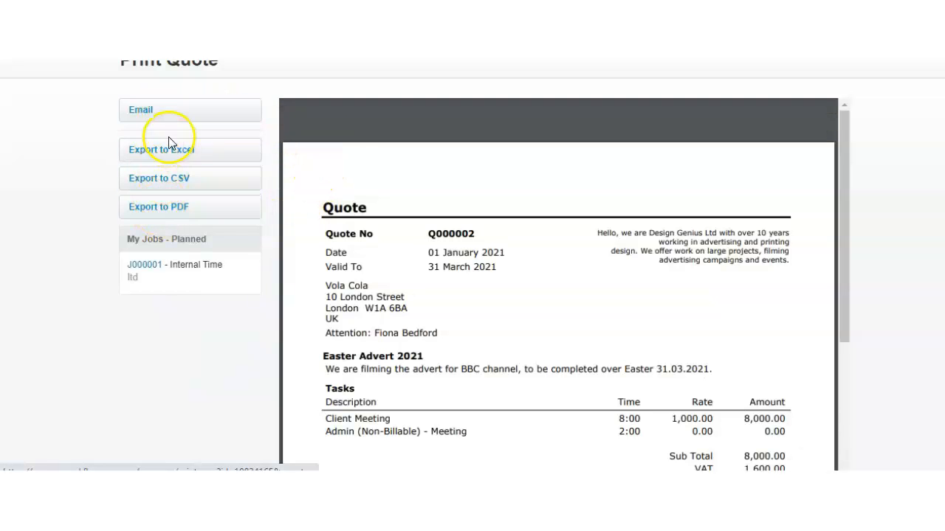
scroll(88, 339, up, 2)
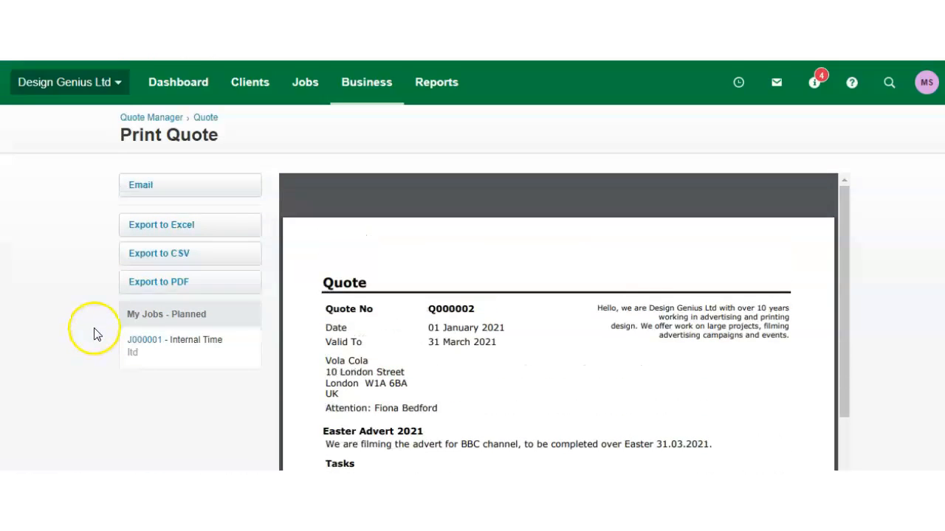
scroll(85, 336, down, 4)
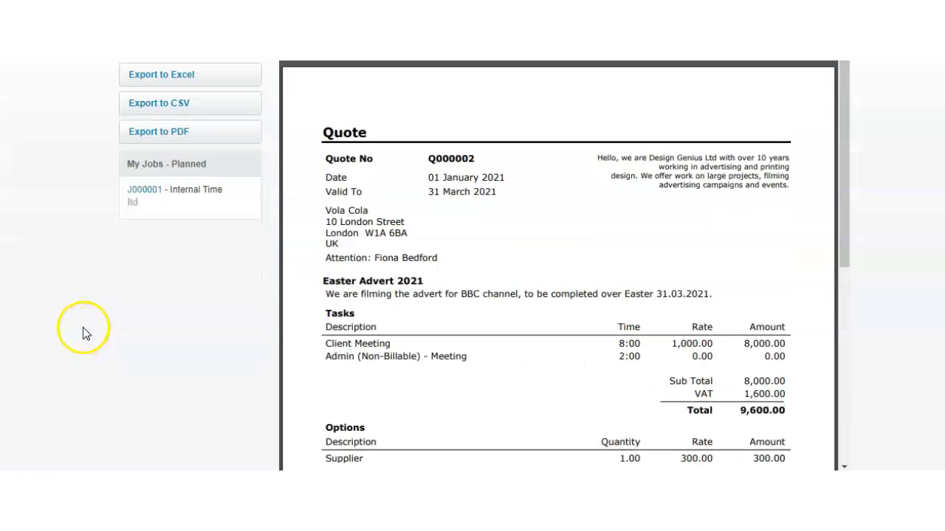